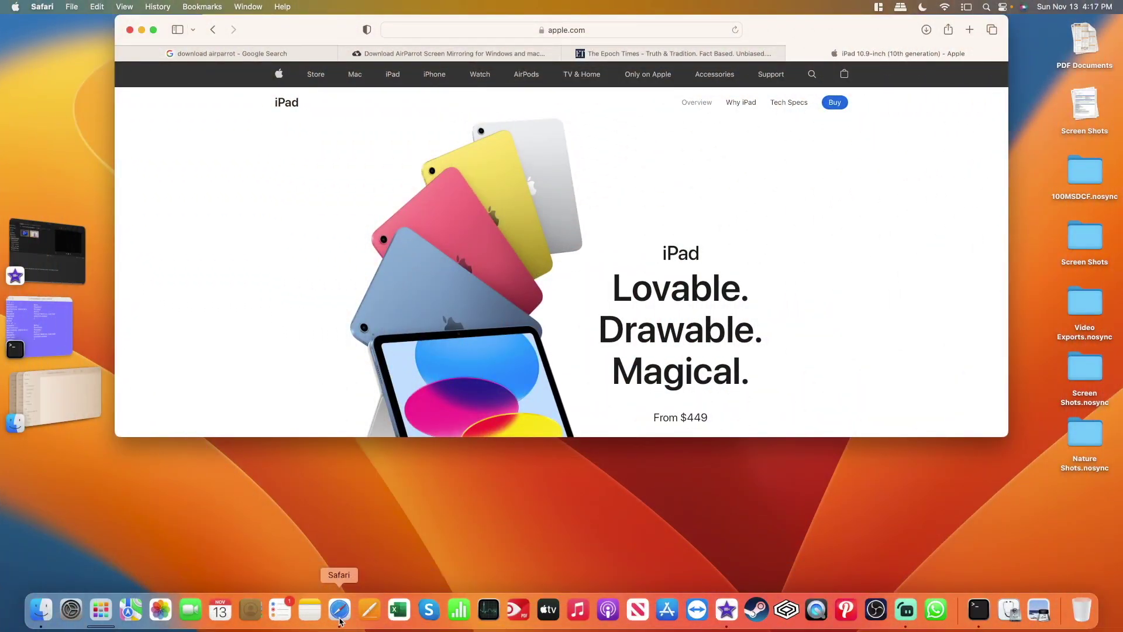
- Search for "download airparrot" in a new browser tab and open the suggested airsquirrels.com download page
key(super+t)
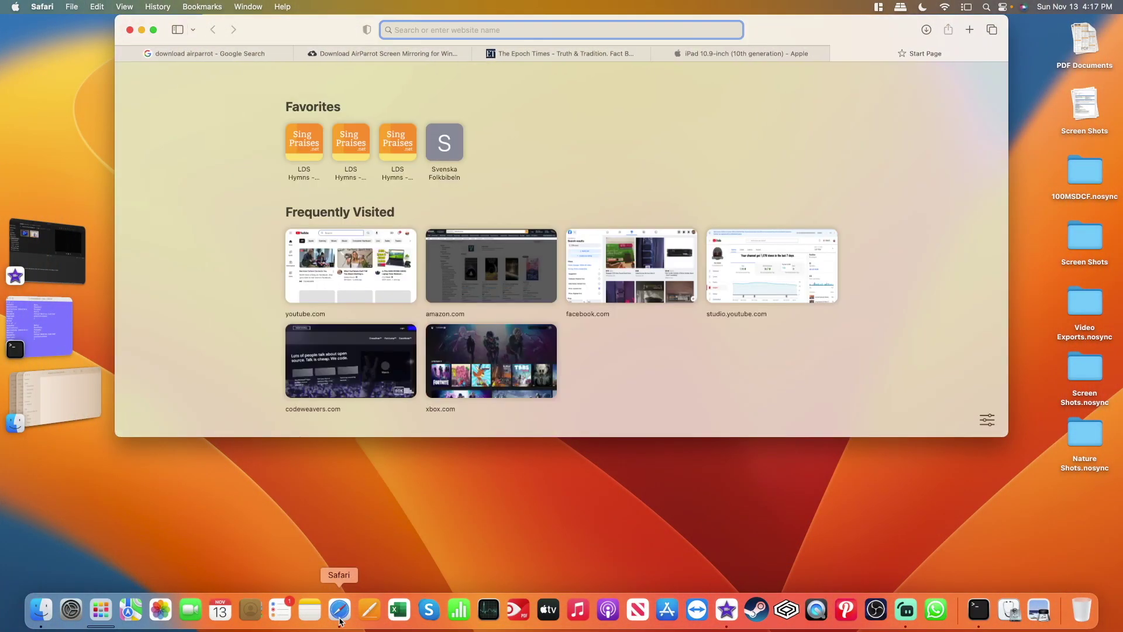
text(download)
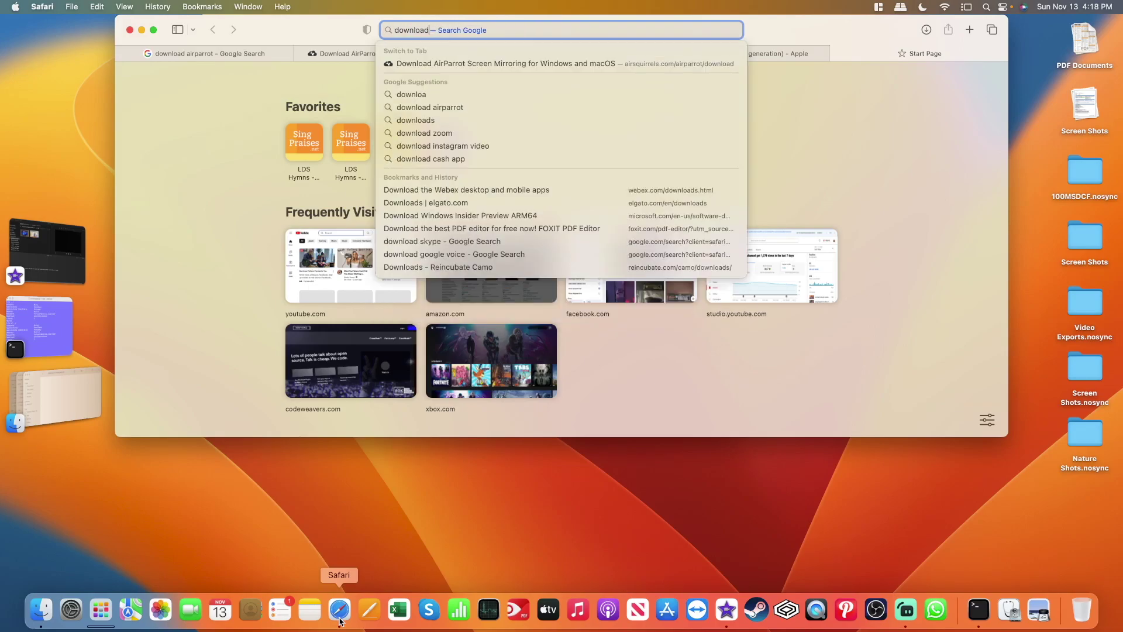
text( airparrot)
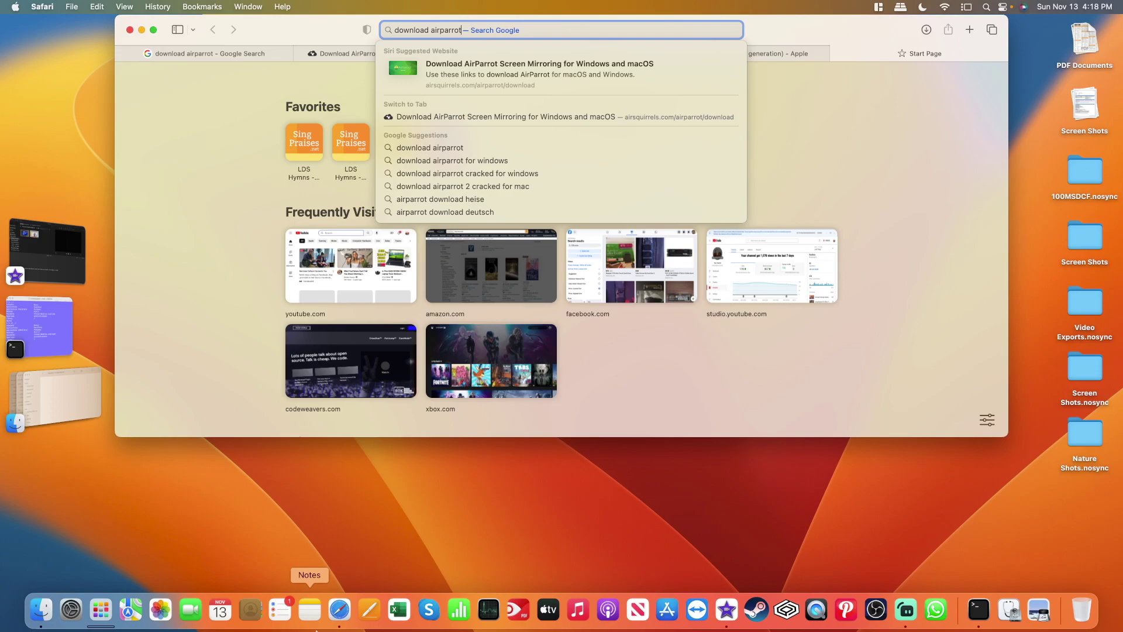
click(502, 82)
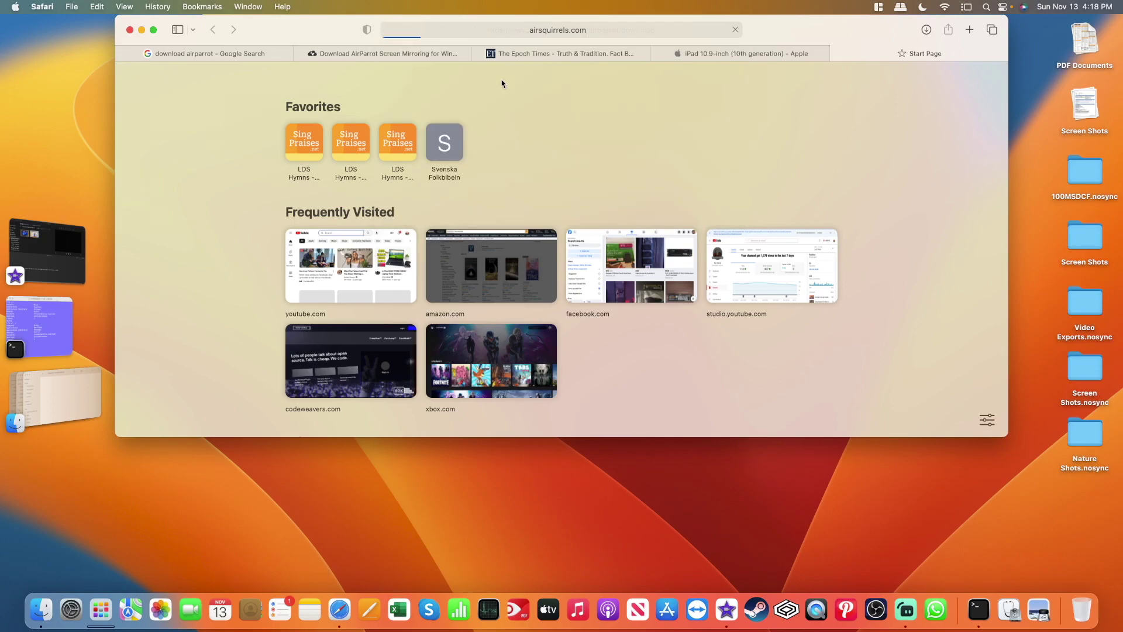
- Download AirParrot 3 for Mac and open the downloaded AirParrot-3.1.4.dmg disk image
scroll(468, 294, down, 2)
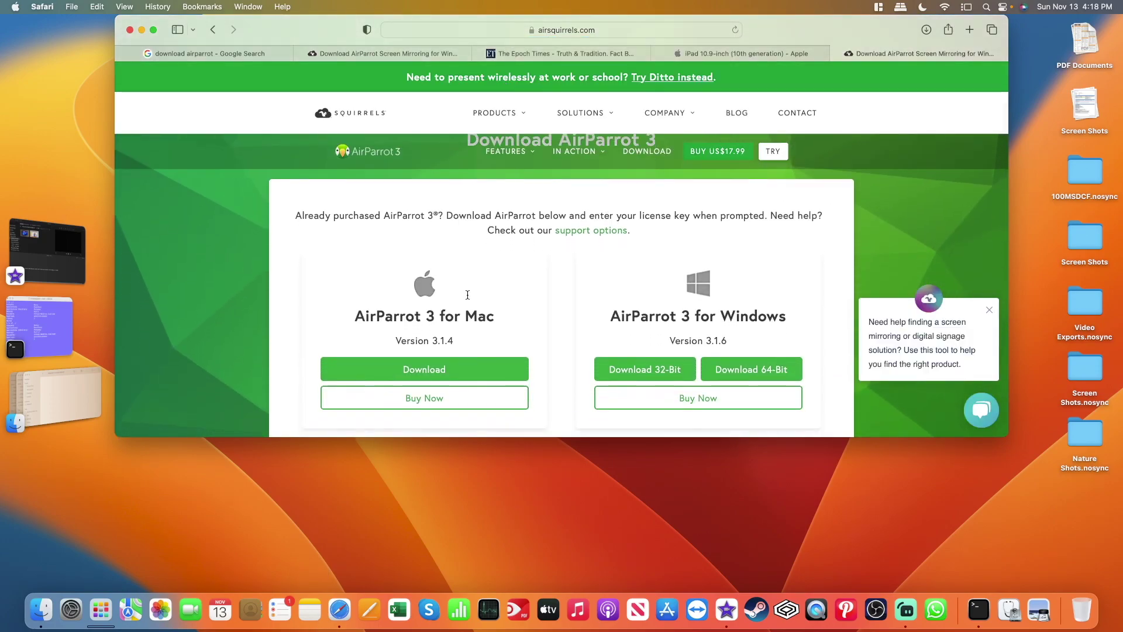
click(436, 362)
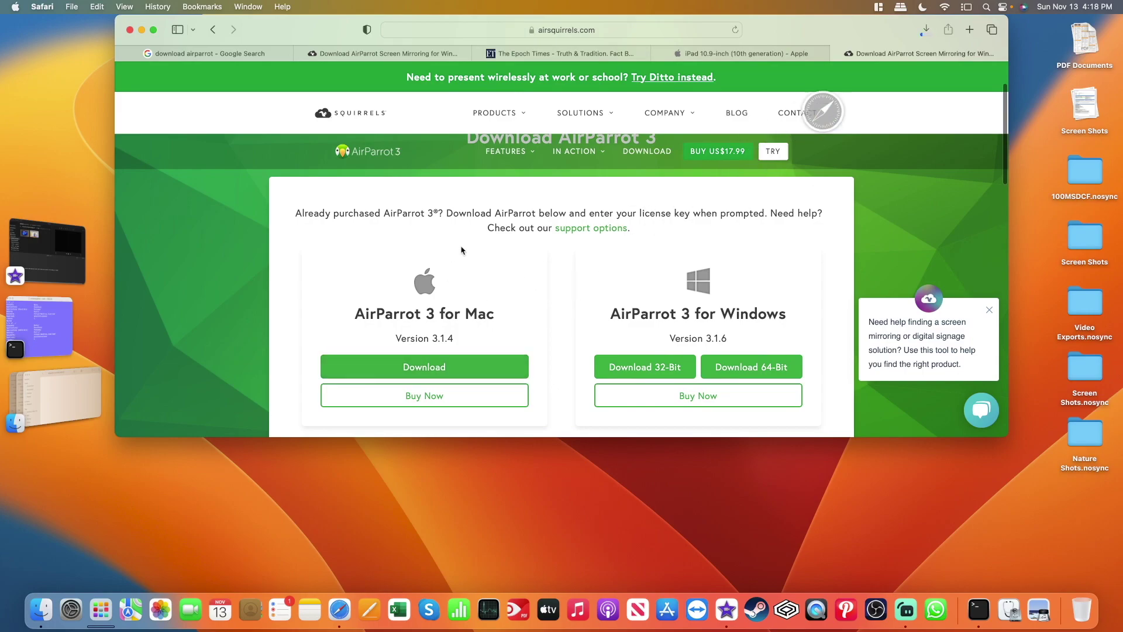
click(926, 30)
click(902, 93)
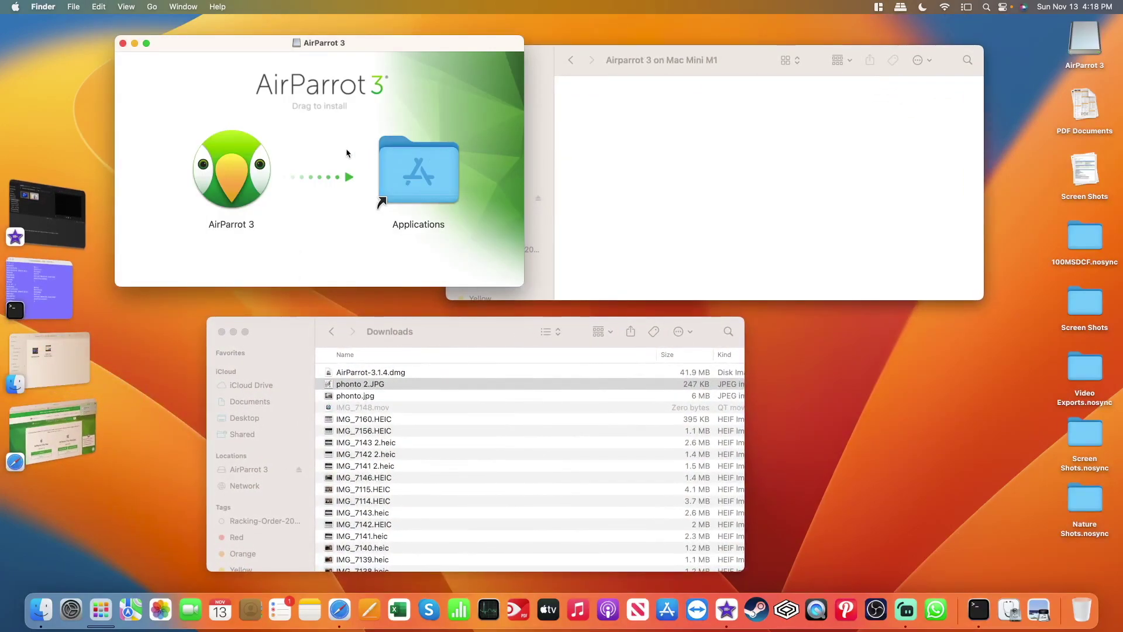
- Install AirParrot 3 into the Applications folder and eject its disk image
drag(238, 160, 427, 167)
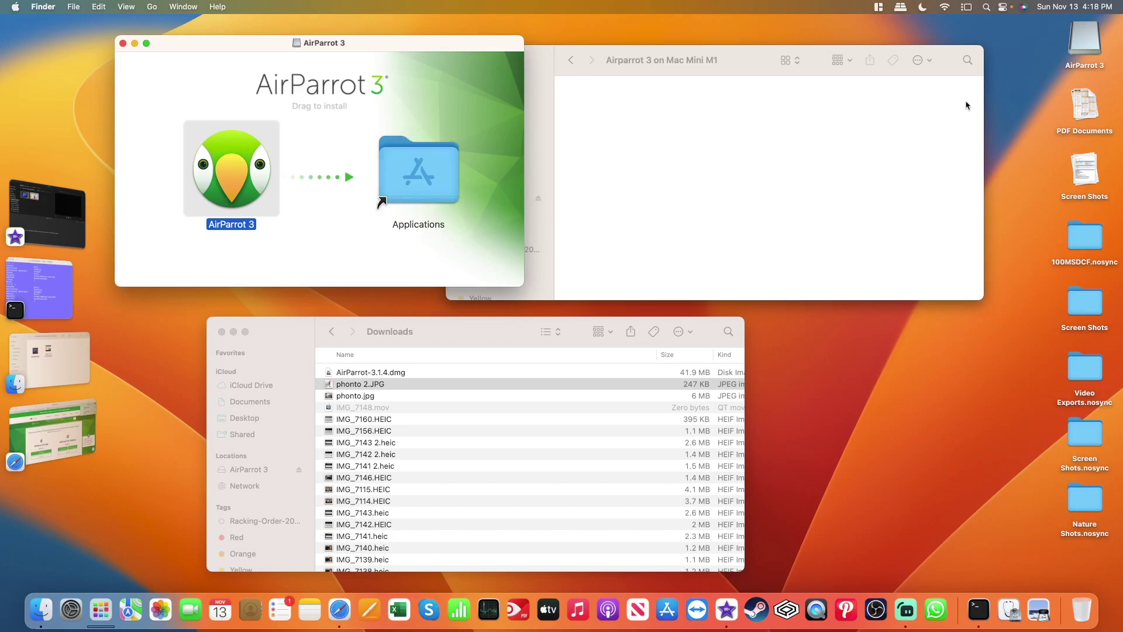
click(1091, 51)
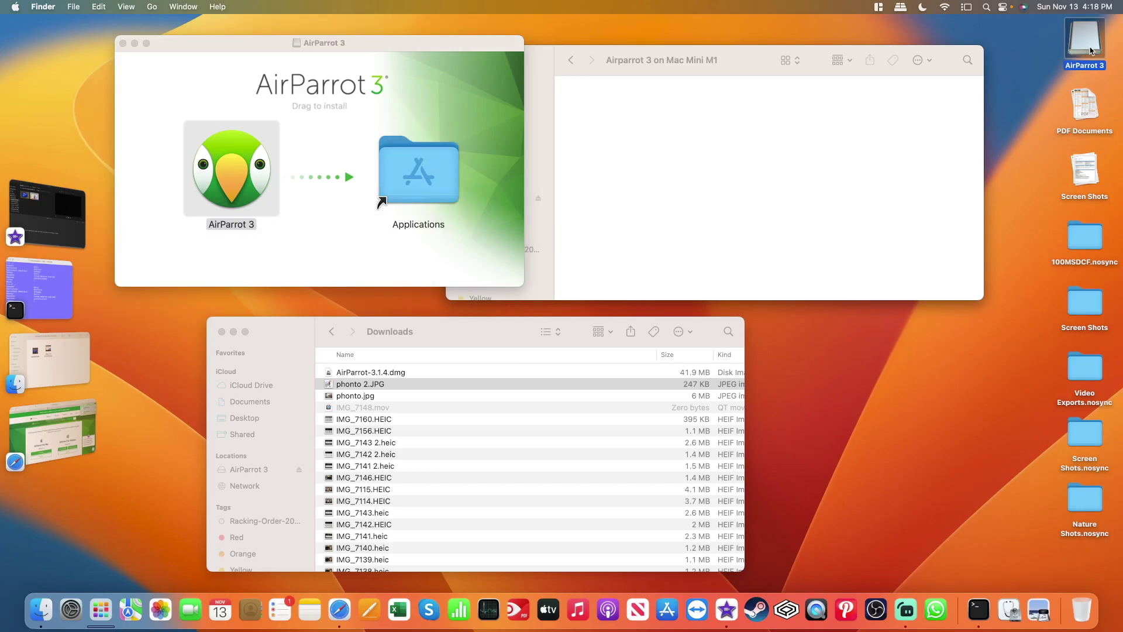
key(super+e)
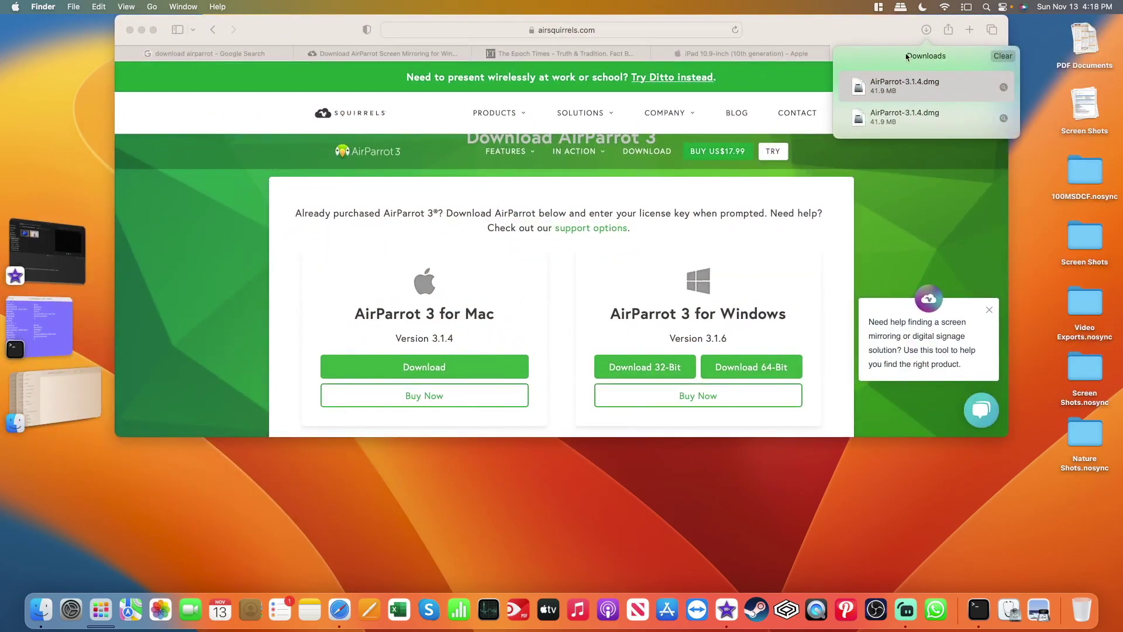
drag(838, 43, 836, 43)
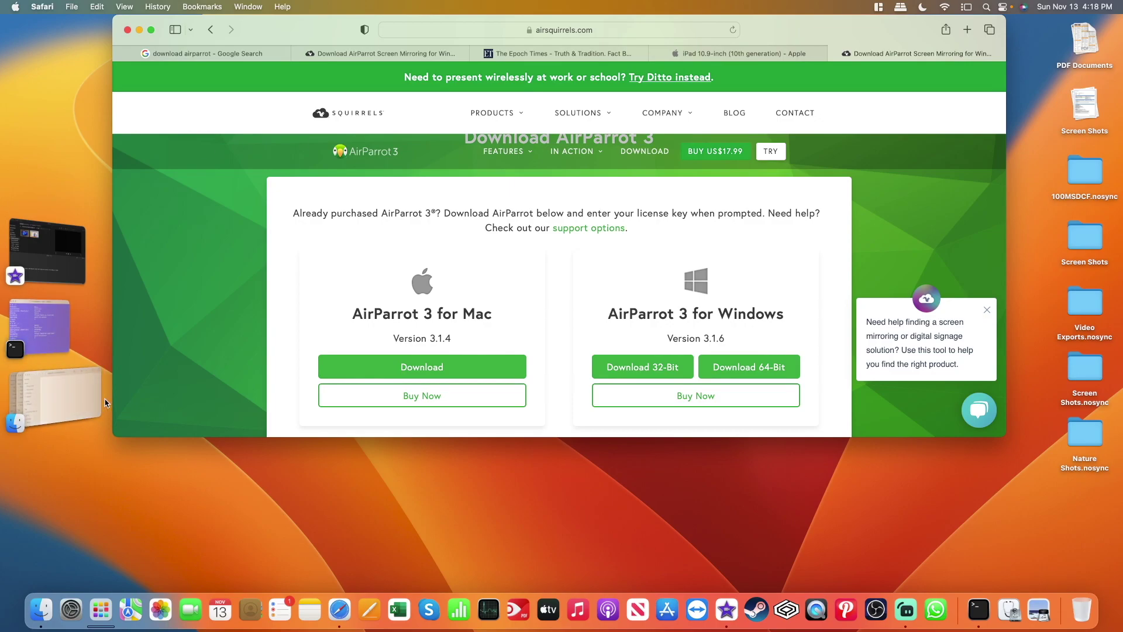
- Launch AirParrot 3 through a system search, approve opening the downloaded app, and choose to try it
key(super+space)
text(air)
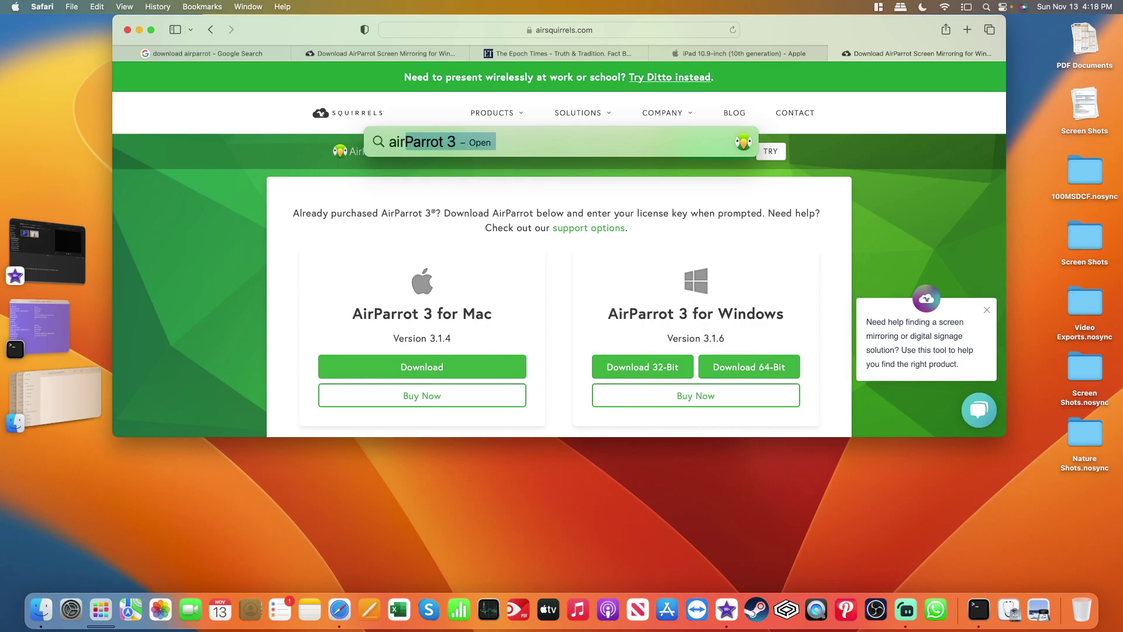
key(Return)
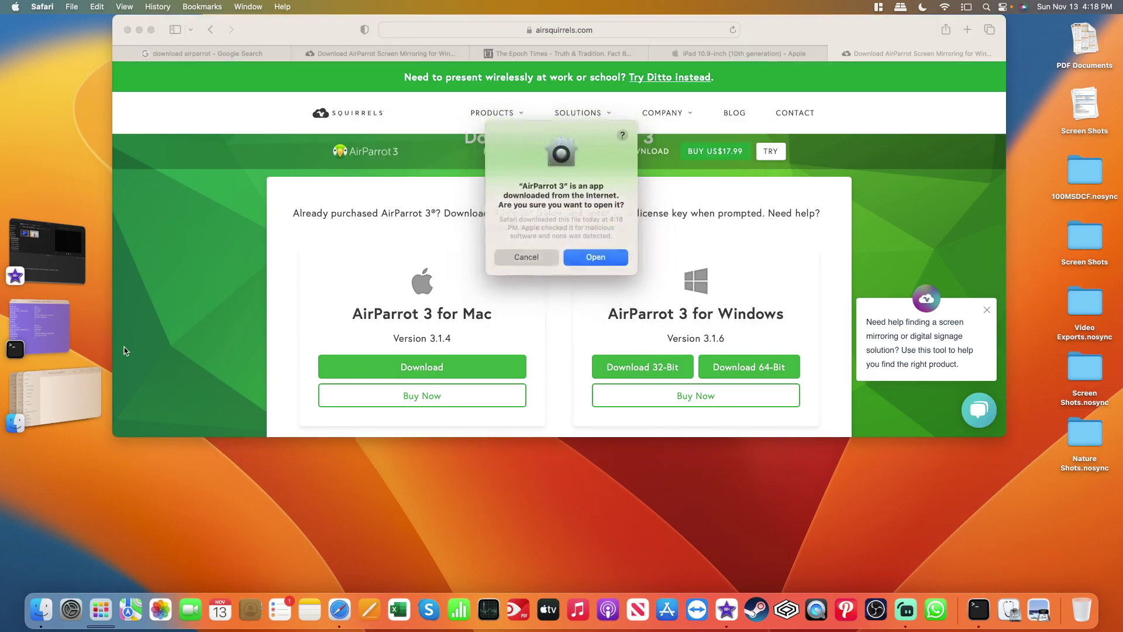
click(587, 261)
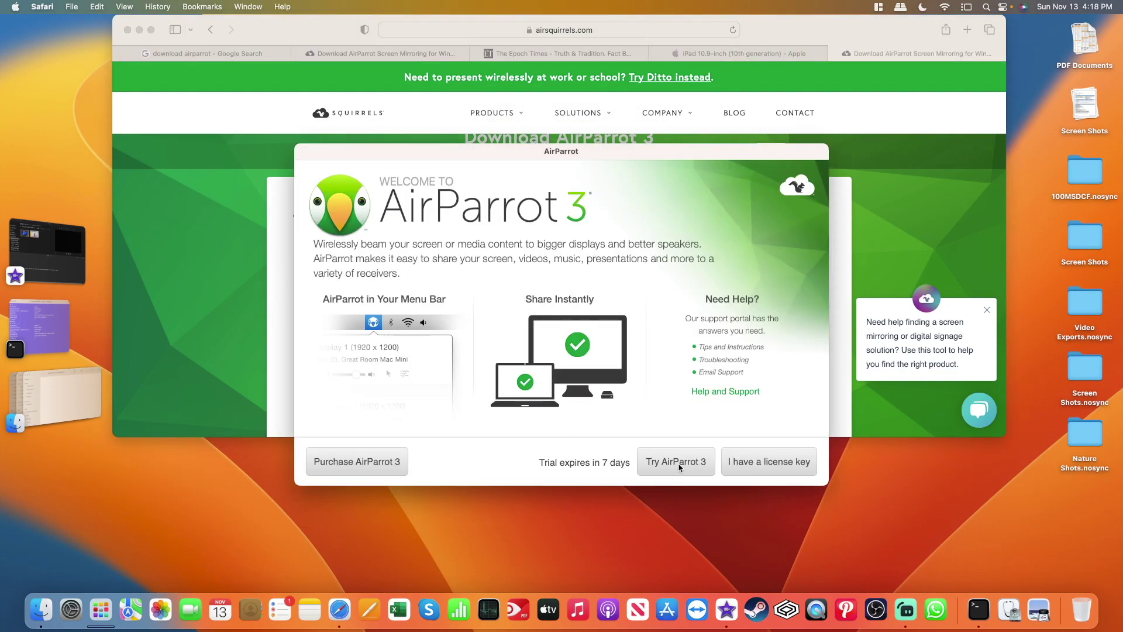
click(677, 462)
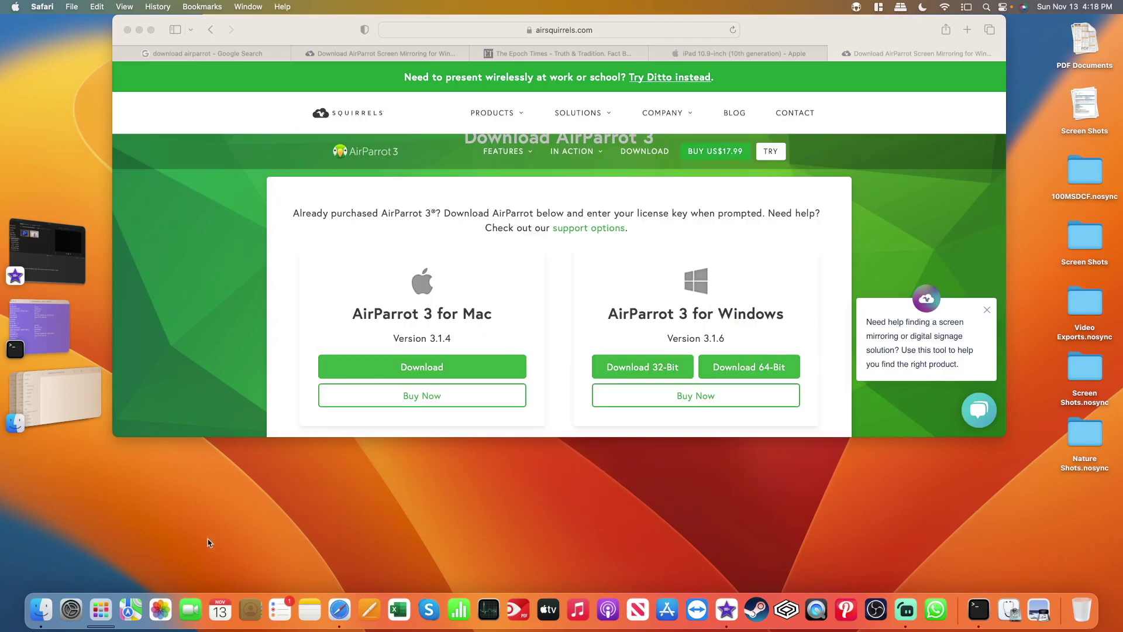
- Switch to System Settings and open the Screen Recording permissions under Privacy & Security
click(71, 609)
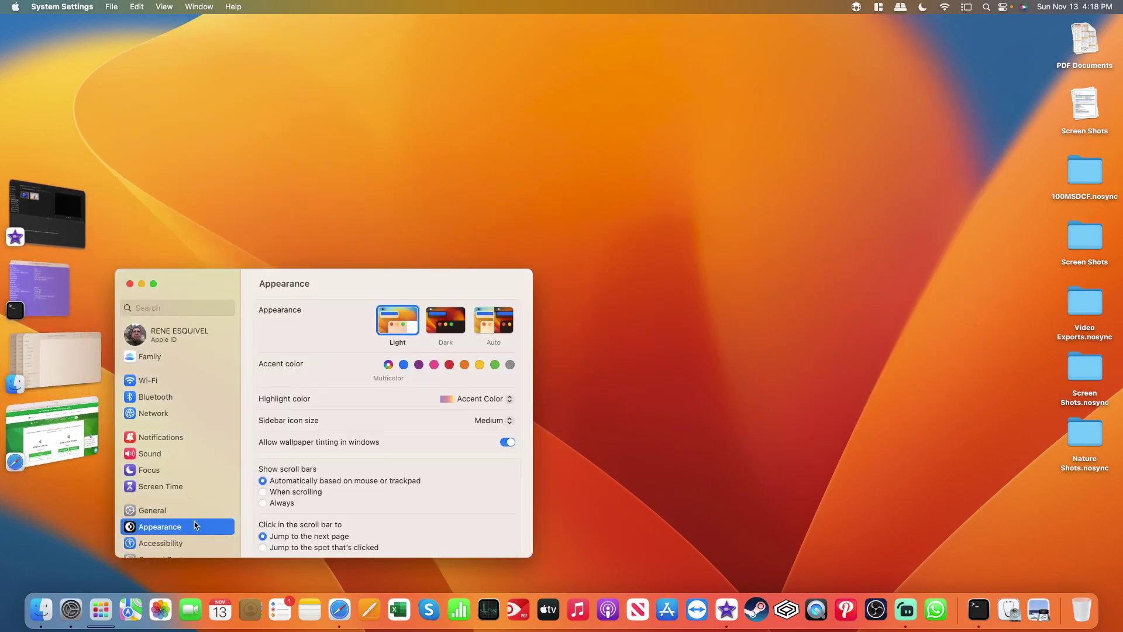
scroll(298, 491, down, 3)
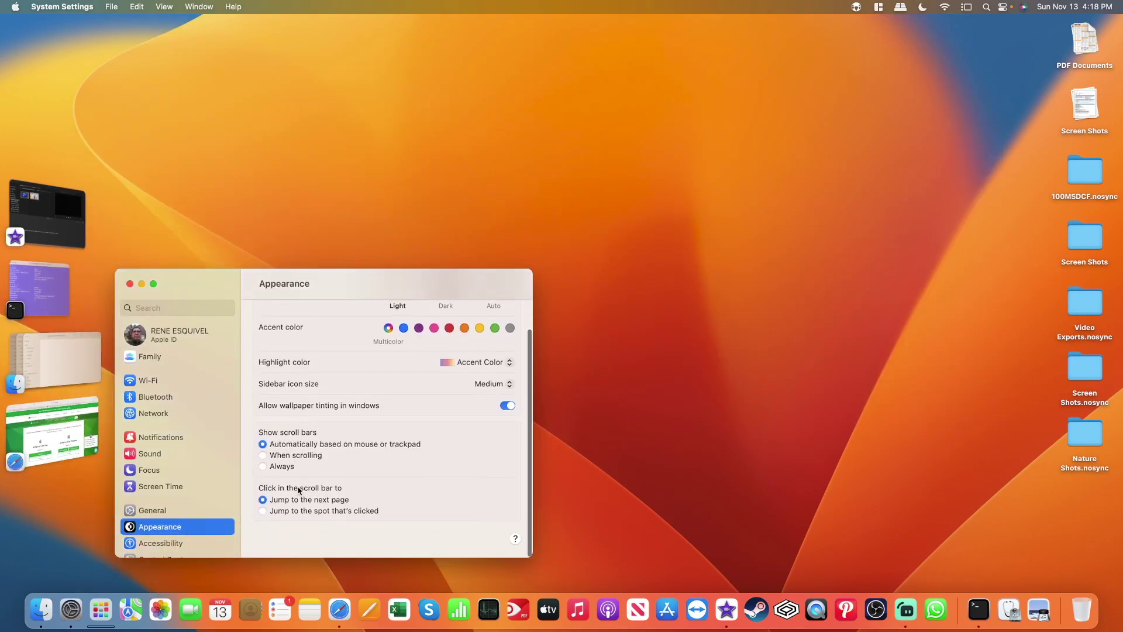
scroll(205, 528, down, 2)
scroll(204, 528, down, 10)
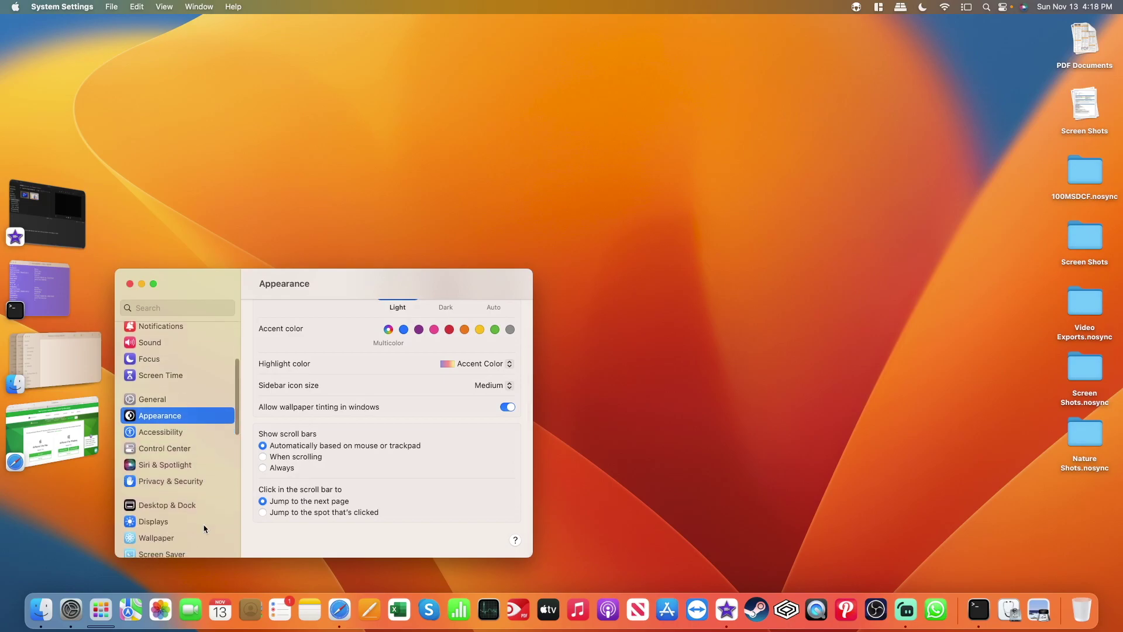
scroll(204, 528, down, 5)
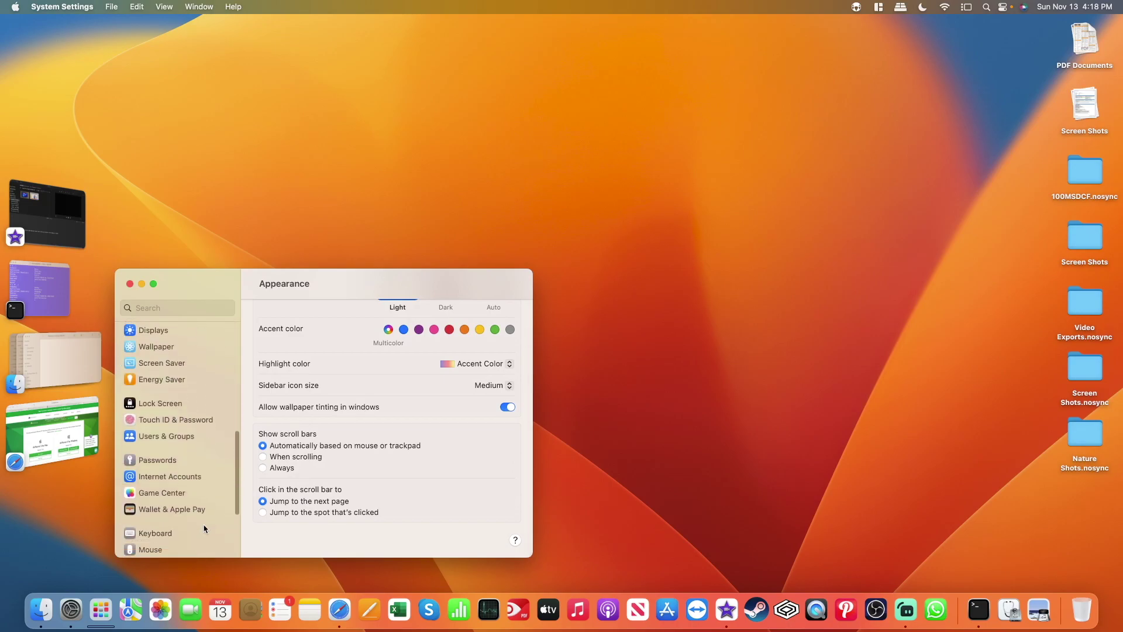
scroll(204, 528, up, 15)
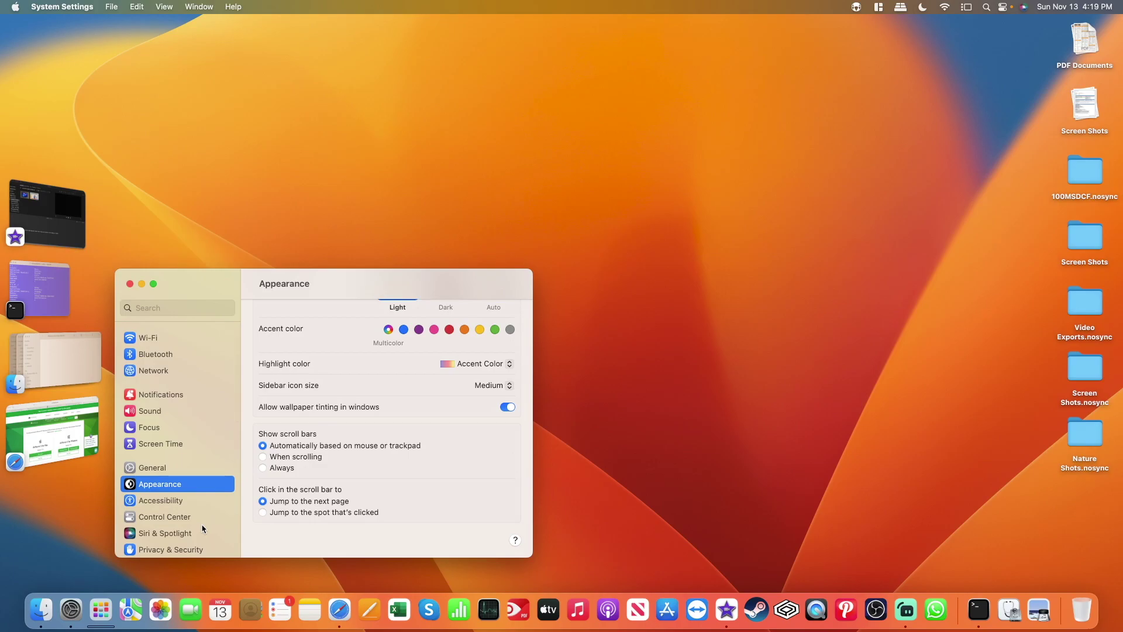
click(182, 547)
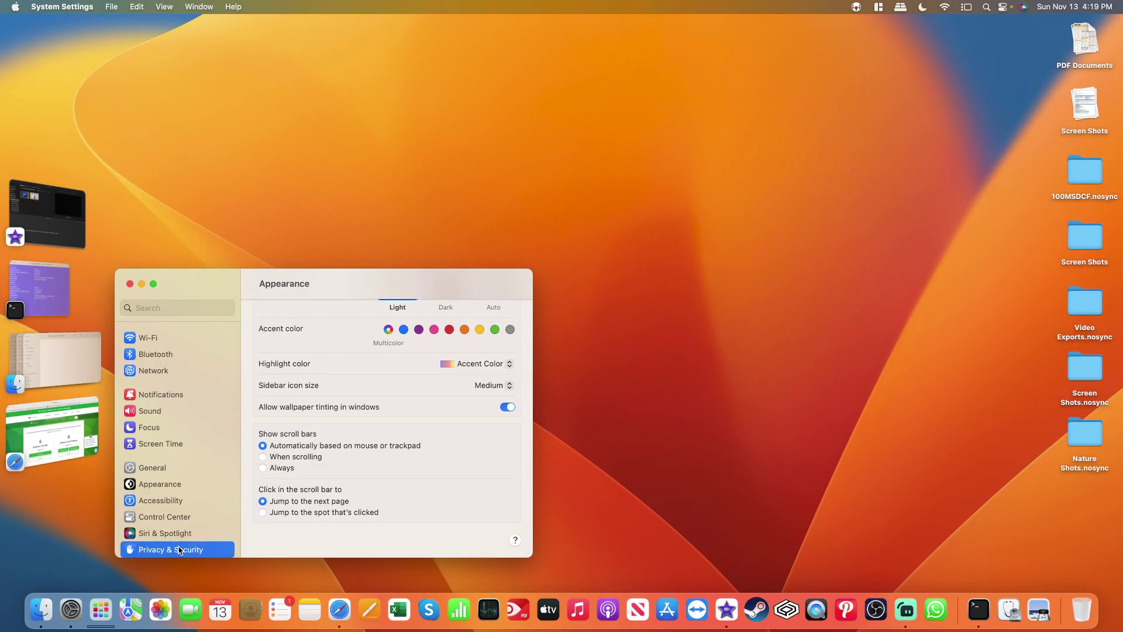
scroll(379, 406, down, 8)
scroll(379, 408, down, 4)
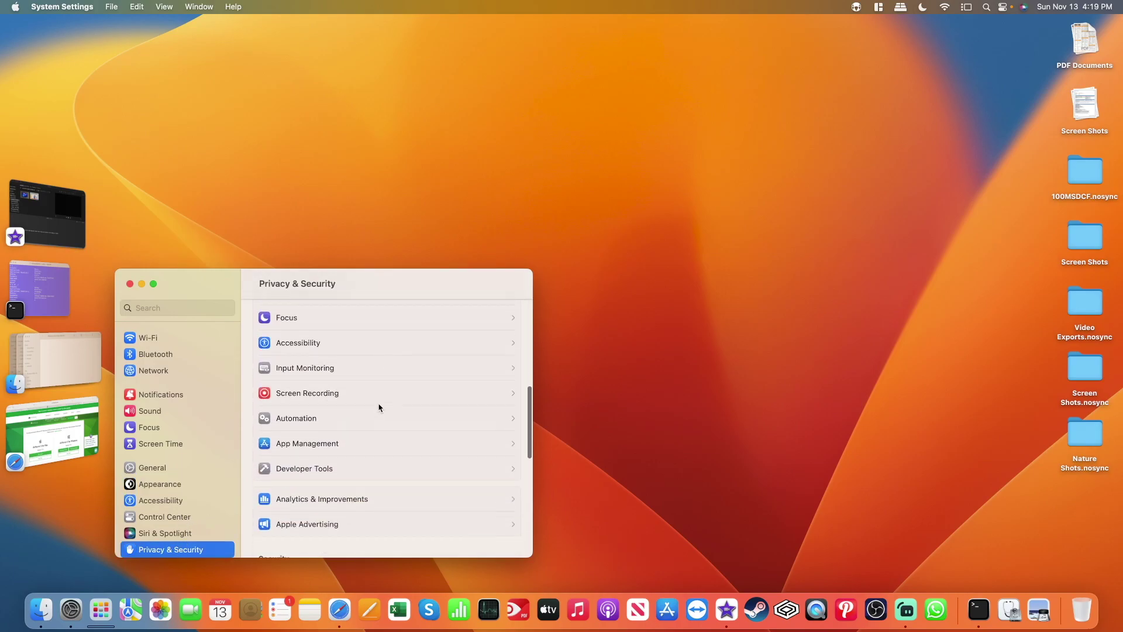
click(369, 380)
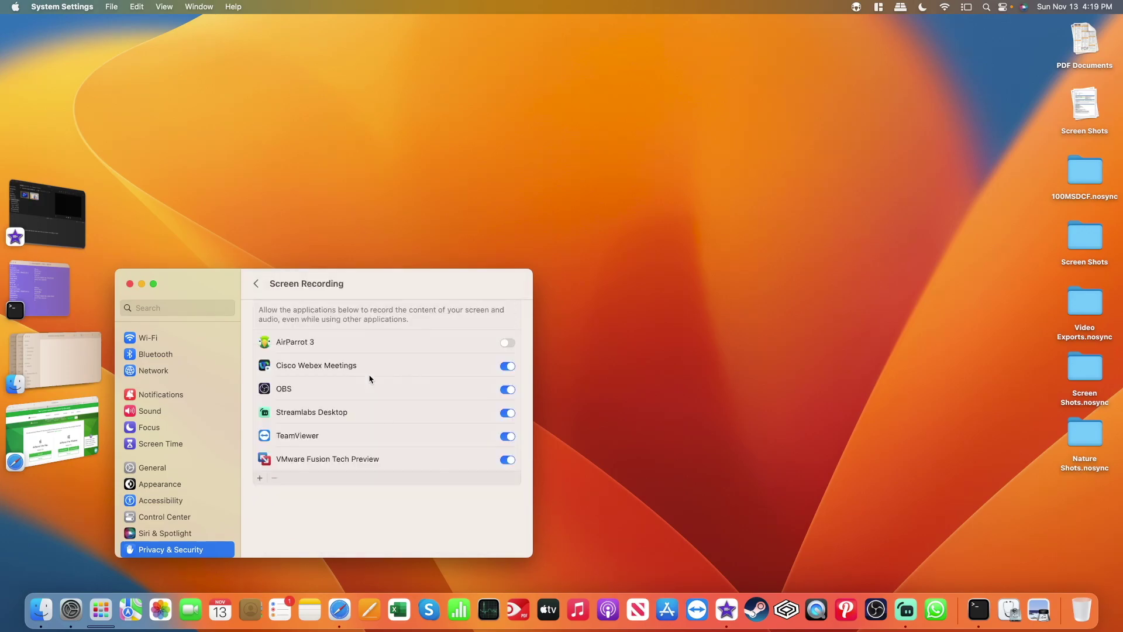
- Allow AirParrot 3 to record the screen, authorizing with the account password, and have it quit and reopen
click(507, 343)
text(•)
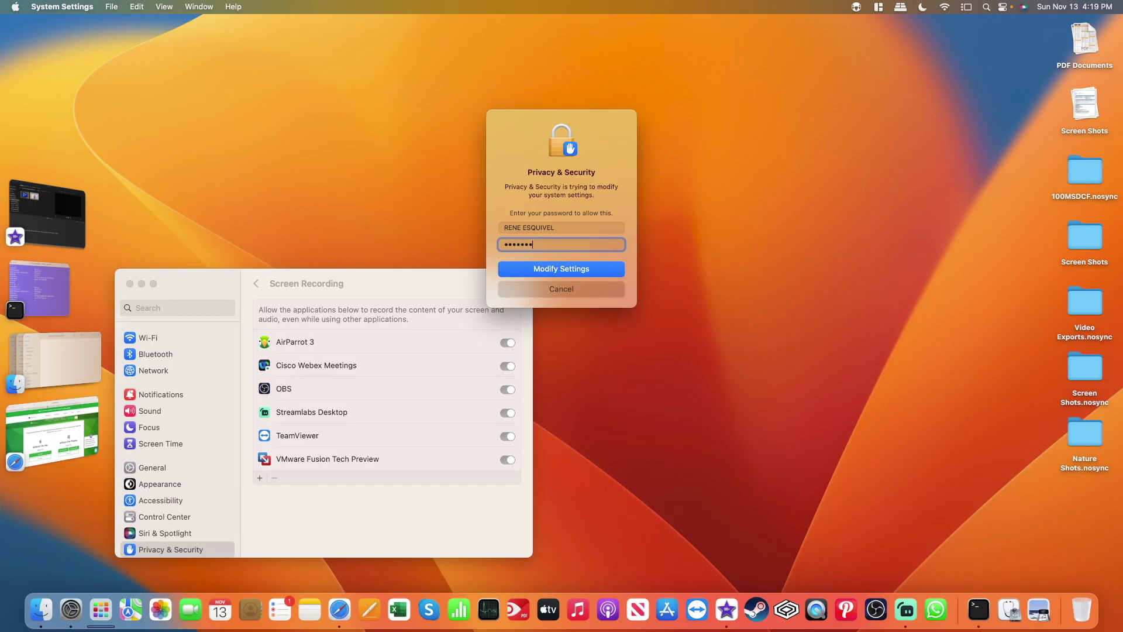
key(Return)
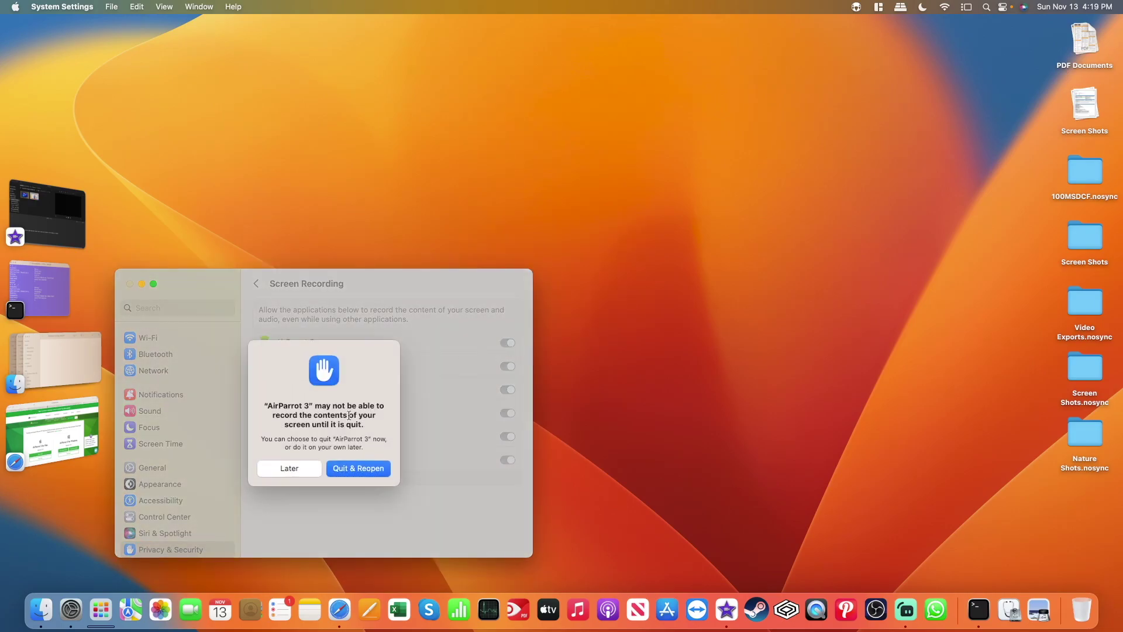
click(343, 468)
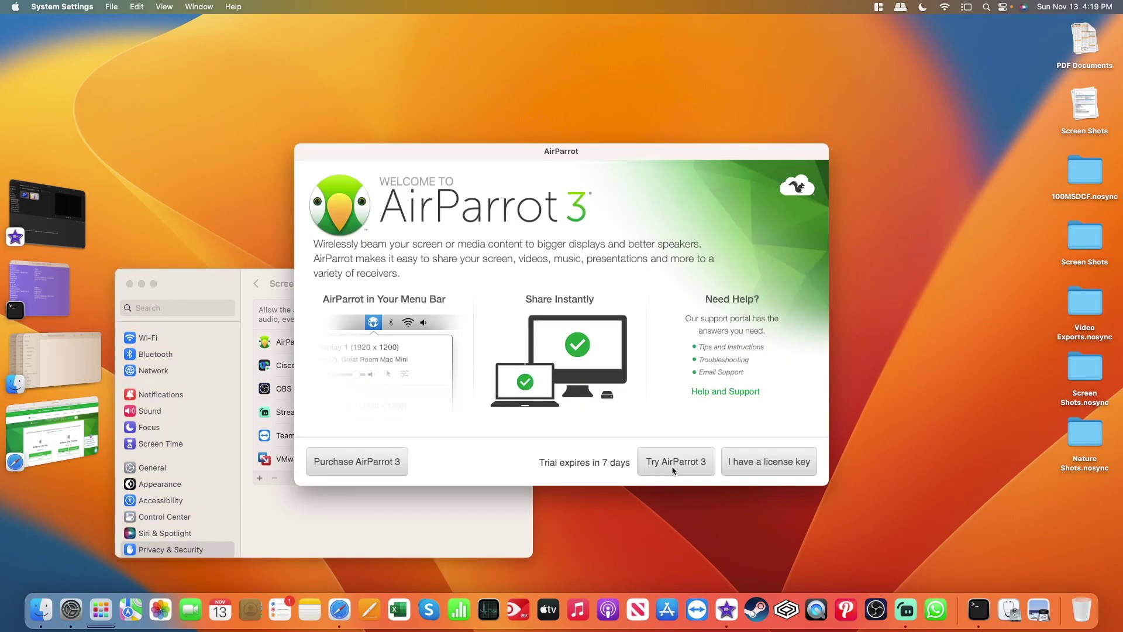
- Continue with the AirParrot 3 trial and quit System Settings
click(674, 465)
click(360, 299)
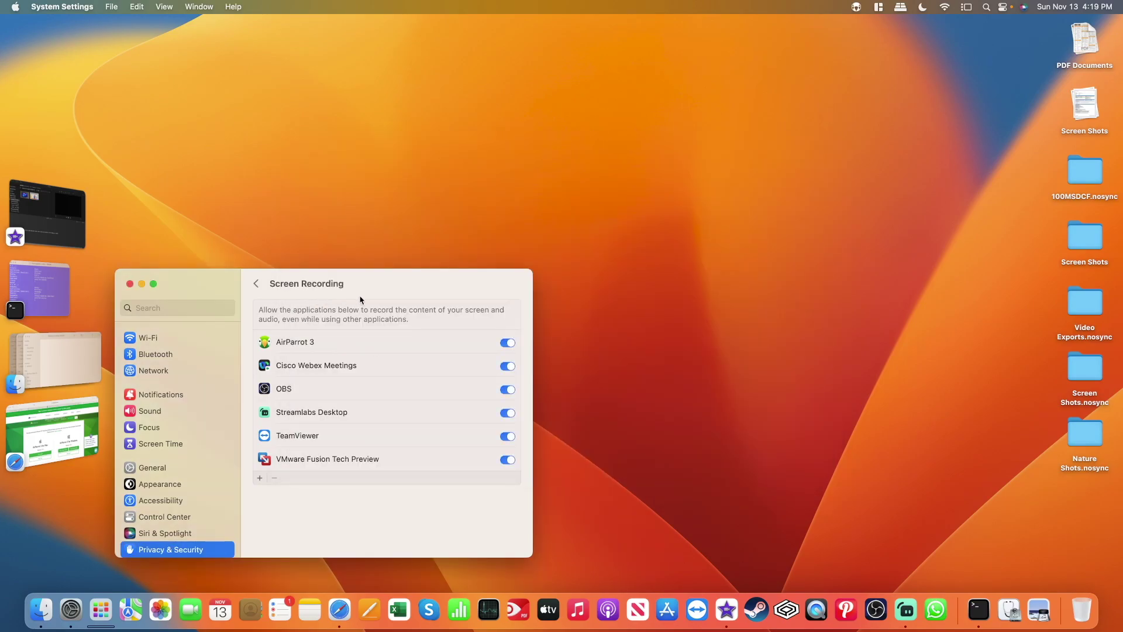
key(super+q)
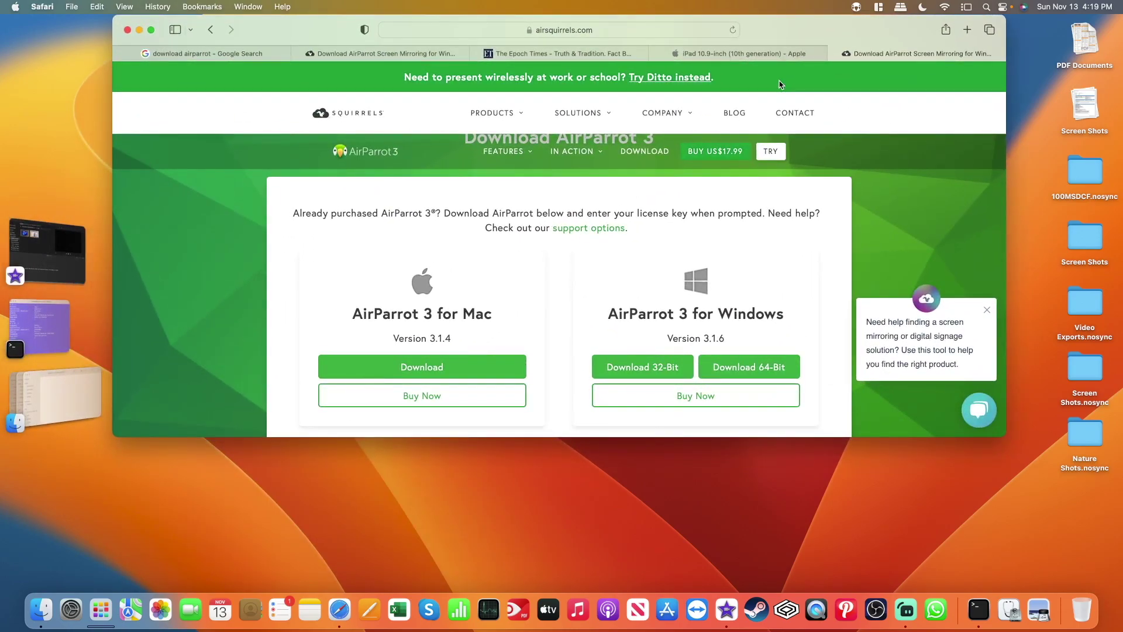
- Bring the Terminal window forward and use AirParrot to stream Display 1 (1920 x 1080) to EET-appleTV
click(58, 328)
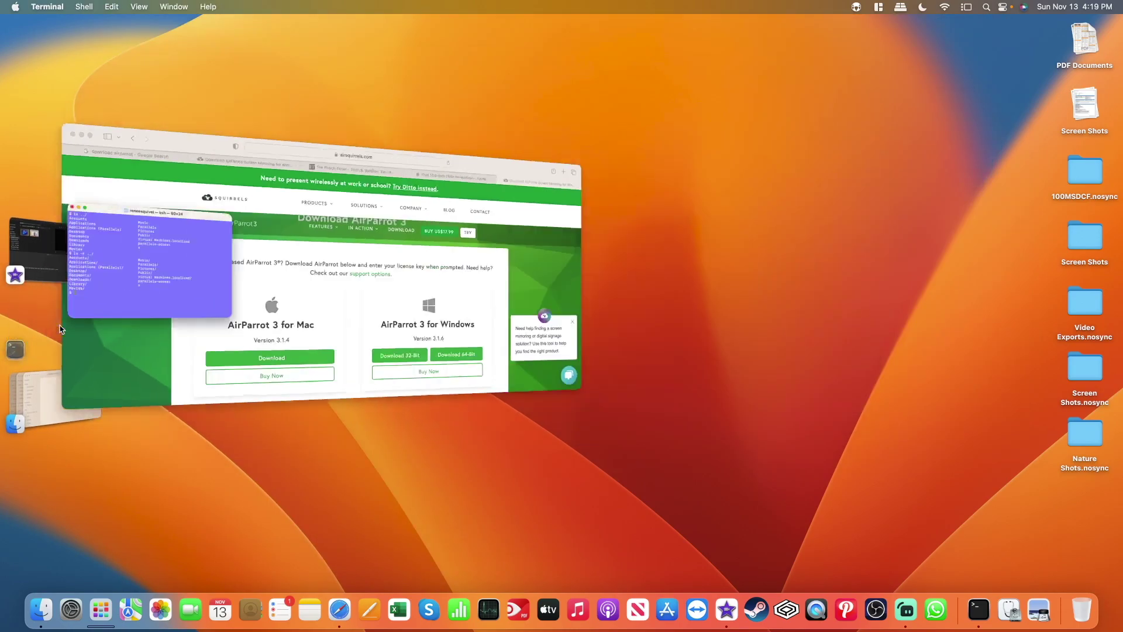
click(857, 7)
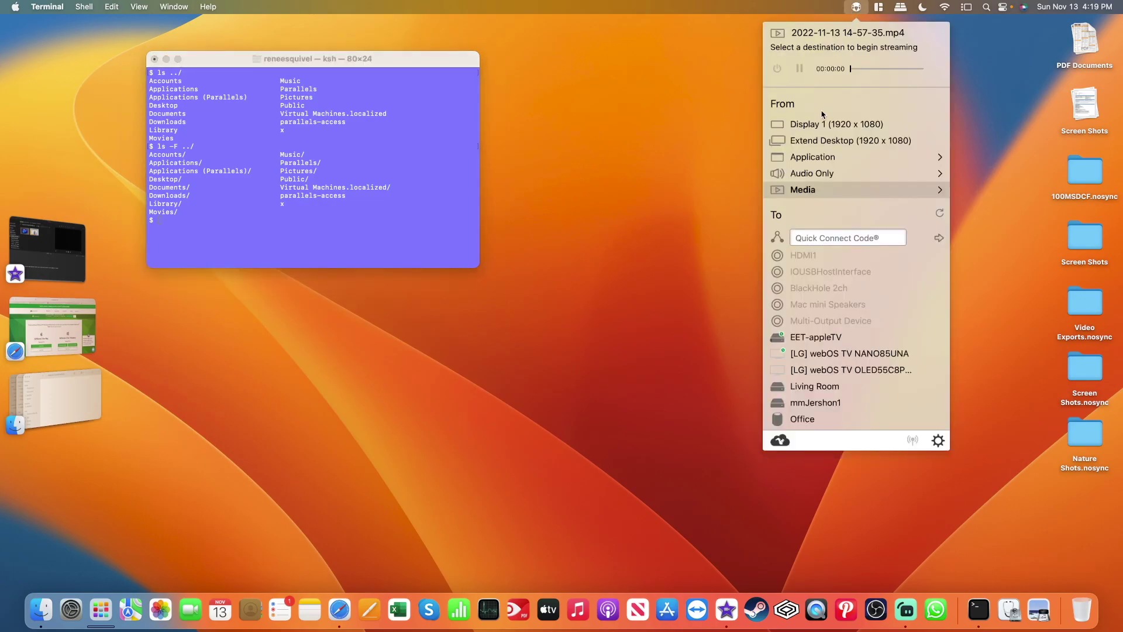
click(820, 122)
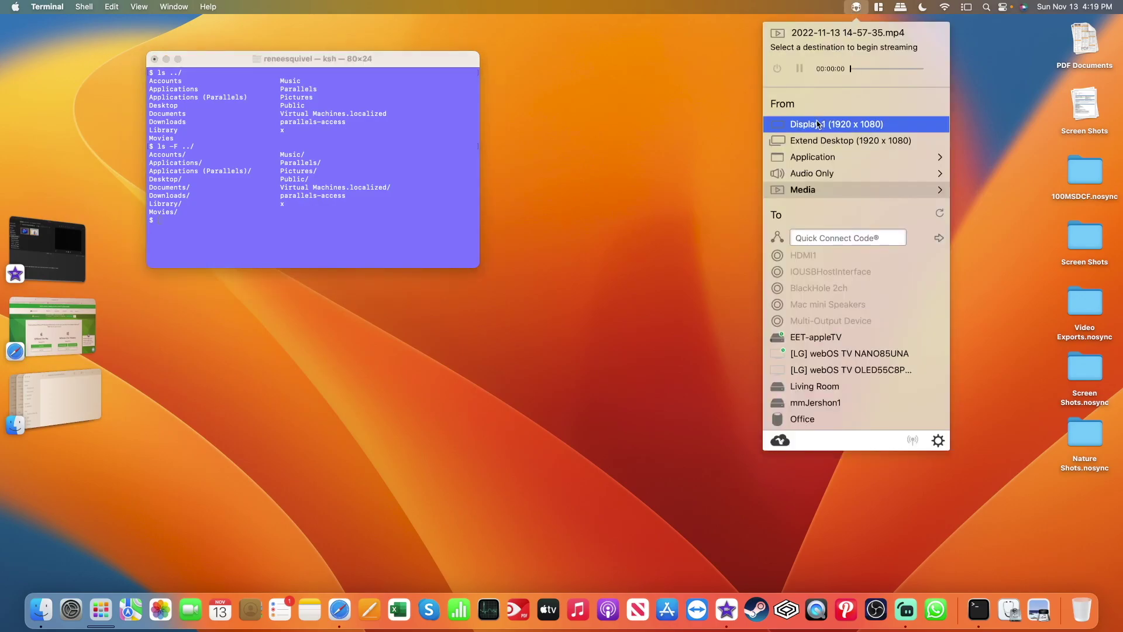
click(802, 343)
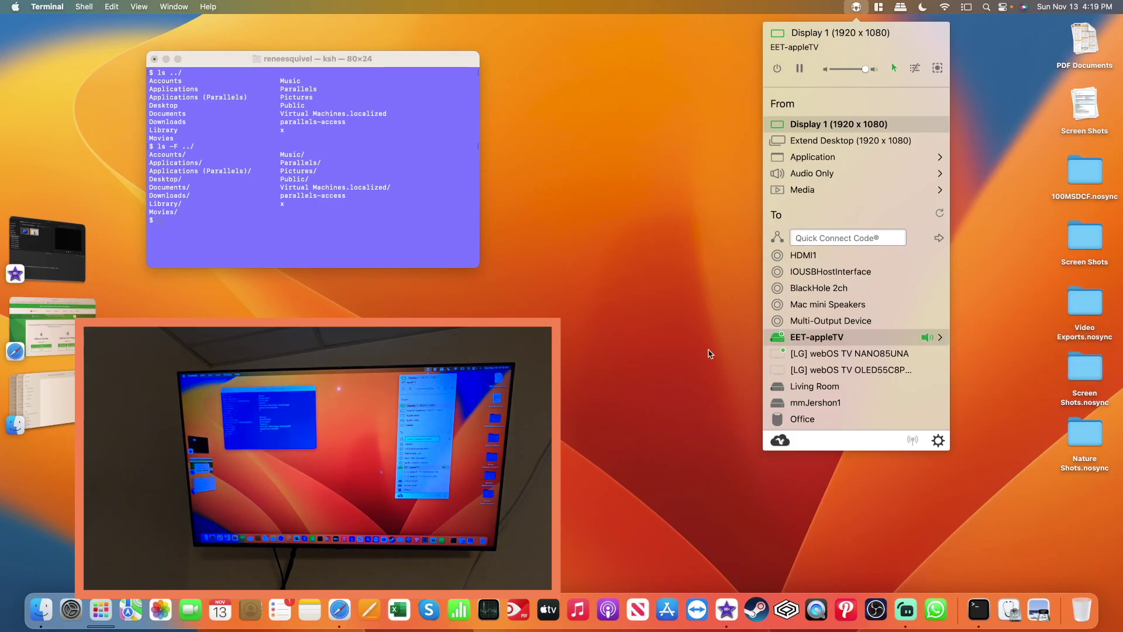
click(55, 330)
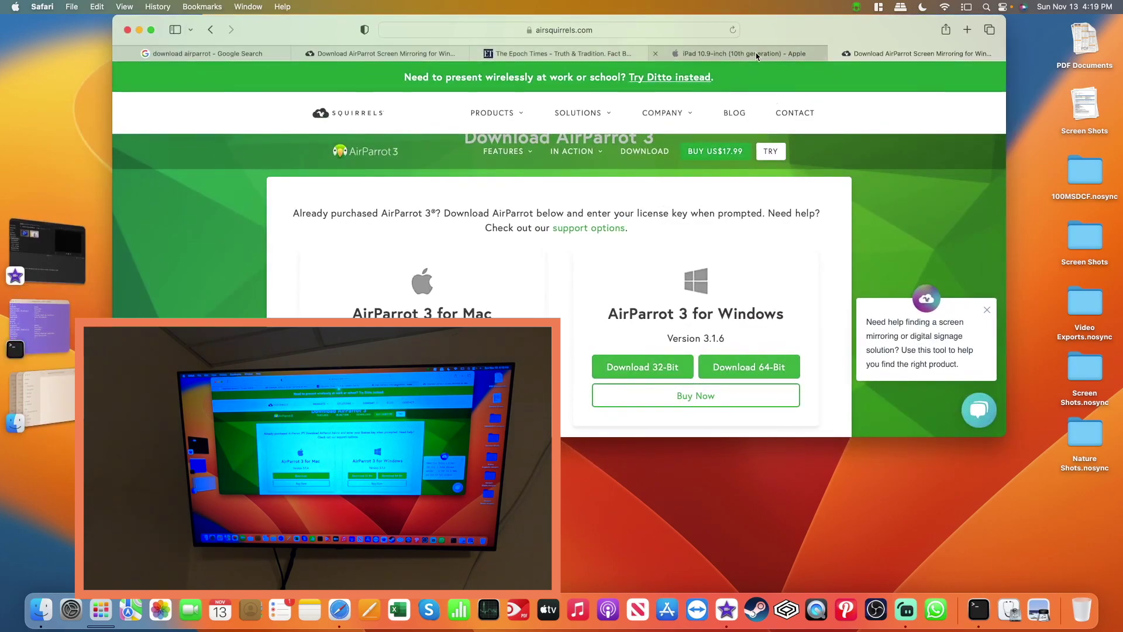
click(756, 53)
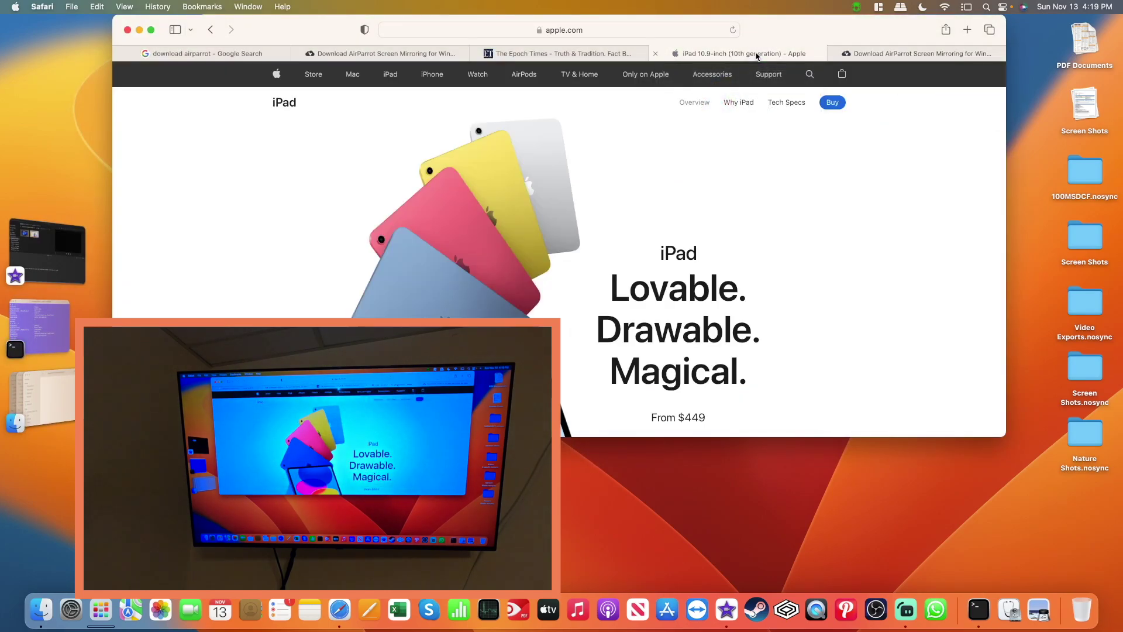
scroll(839, 181, down, 2)
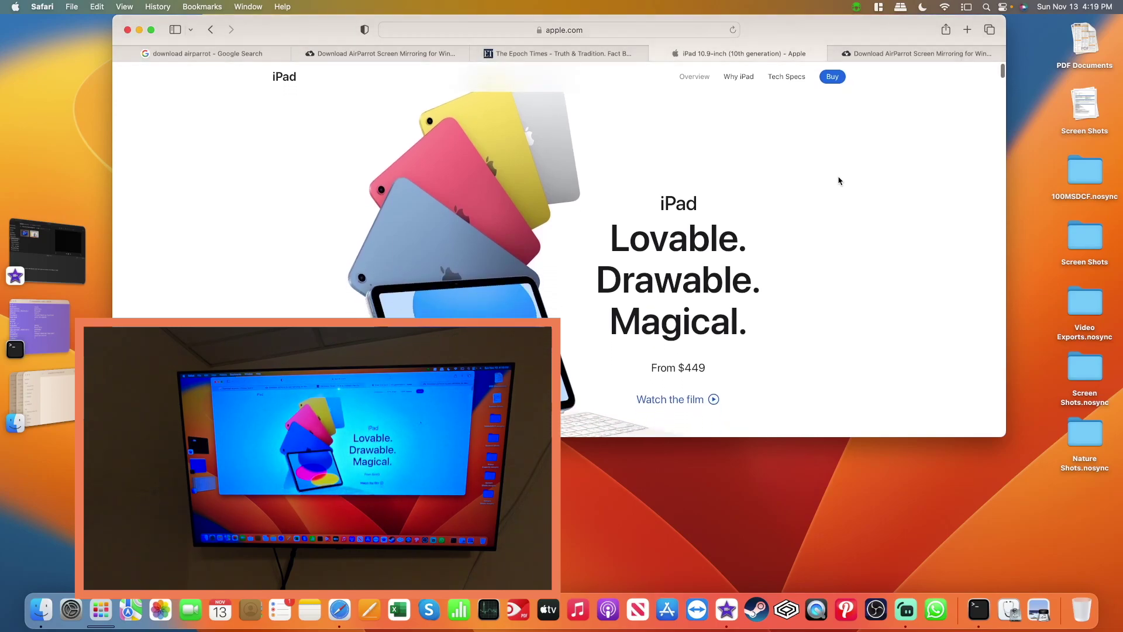
scroll(839, 180, down, 4)
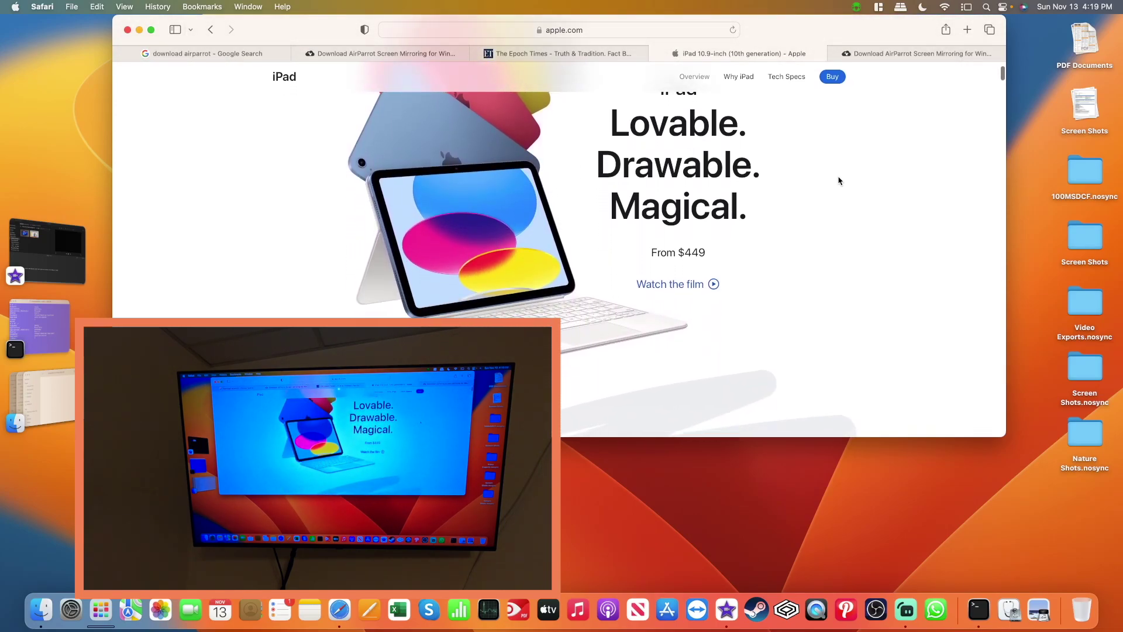
scroll(839, 181, down, 6)
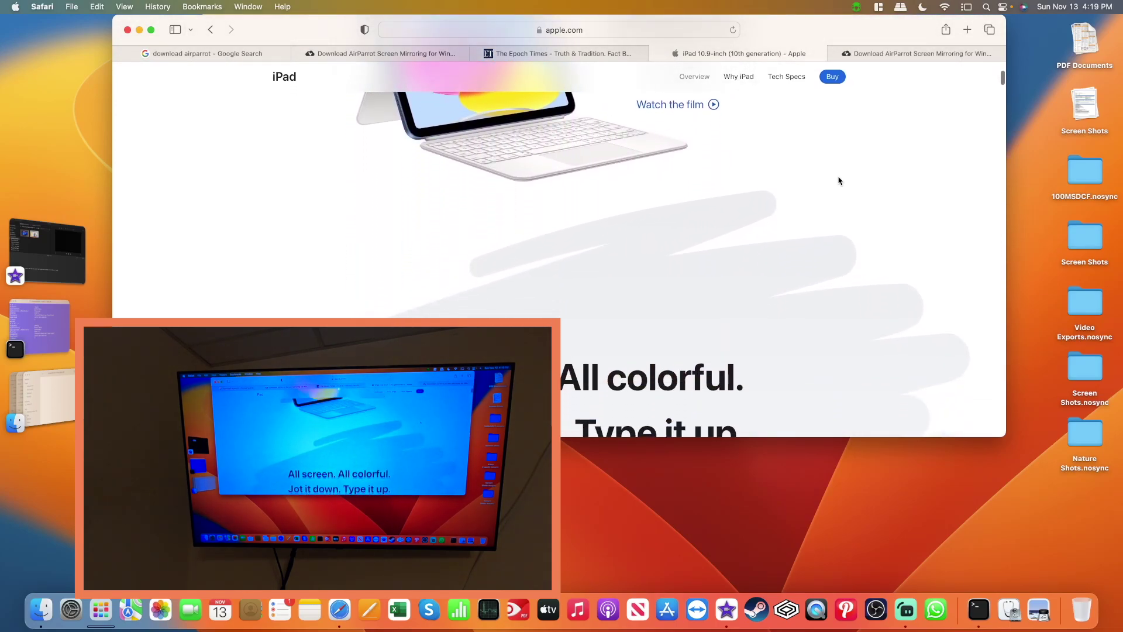
scroll(840, 180, down, 5)
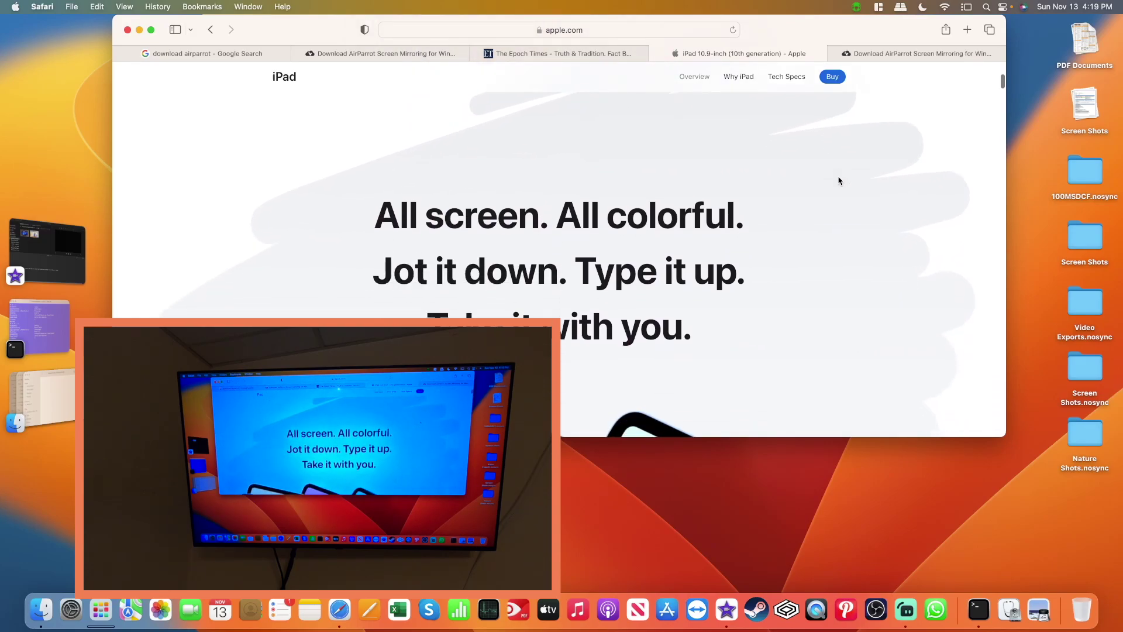
scroll(839, 181, down, 1)
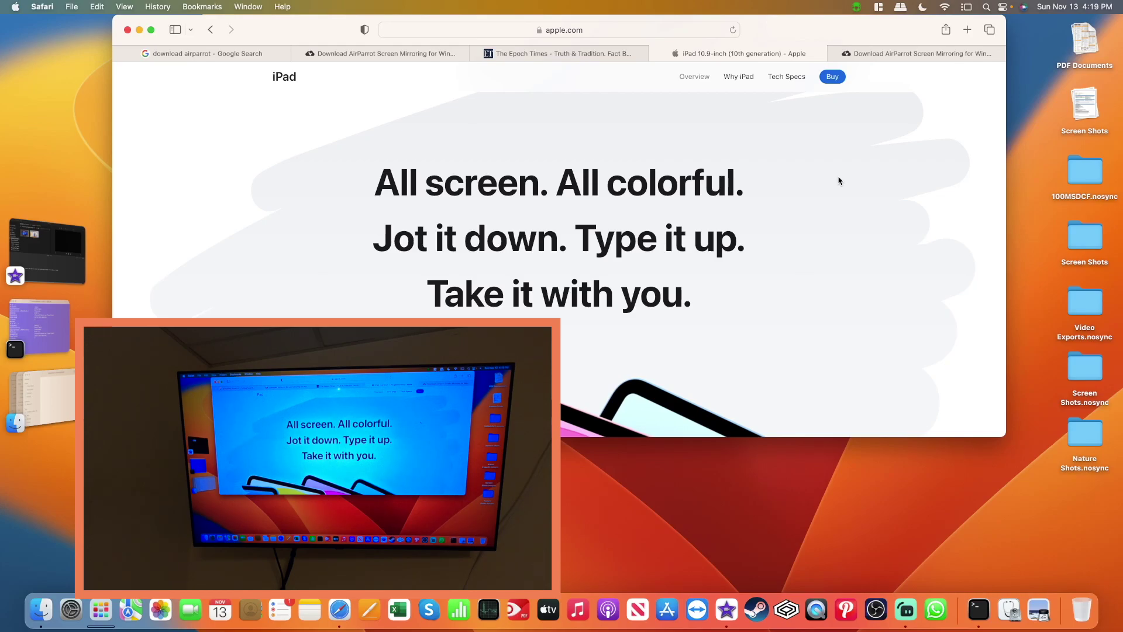
- Stop AirParrot's stream to EET-appleTV and mirror the Mac's display to EET-appleTV with the built-in macOS Screen Mirroring instead
click(856, 8)
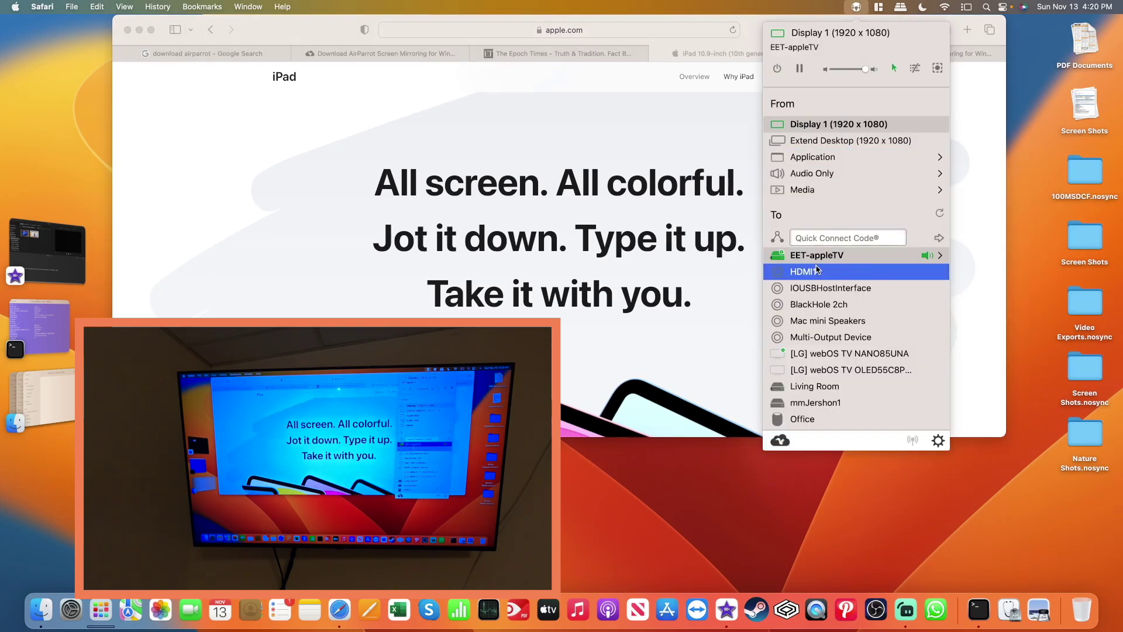
click(840, 259)
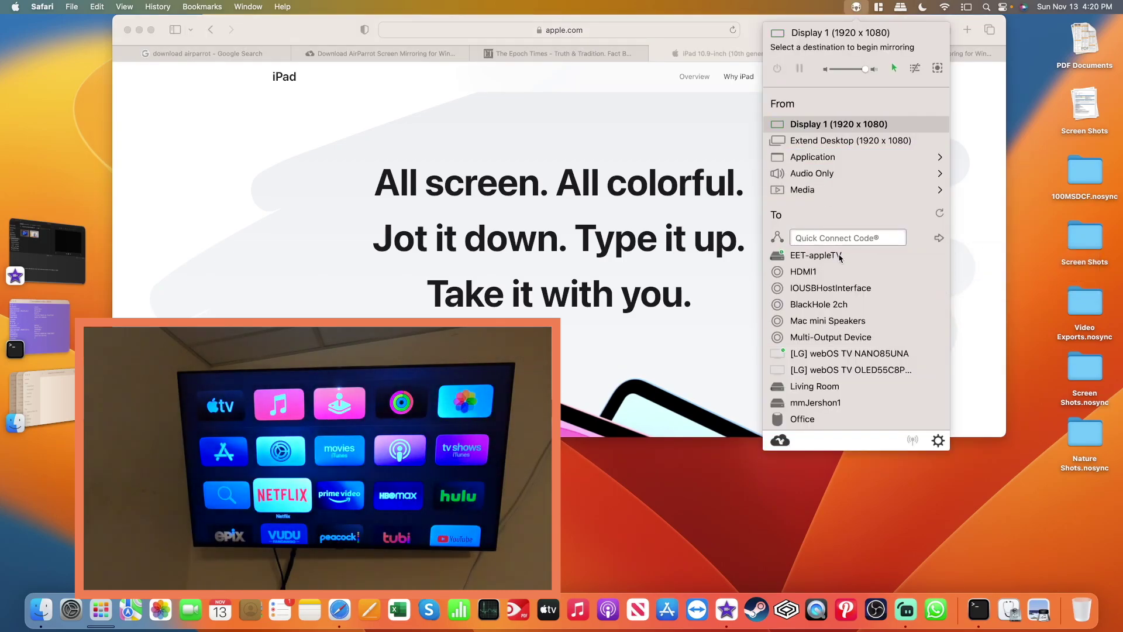
click(1003, 7)
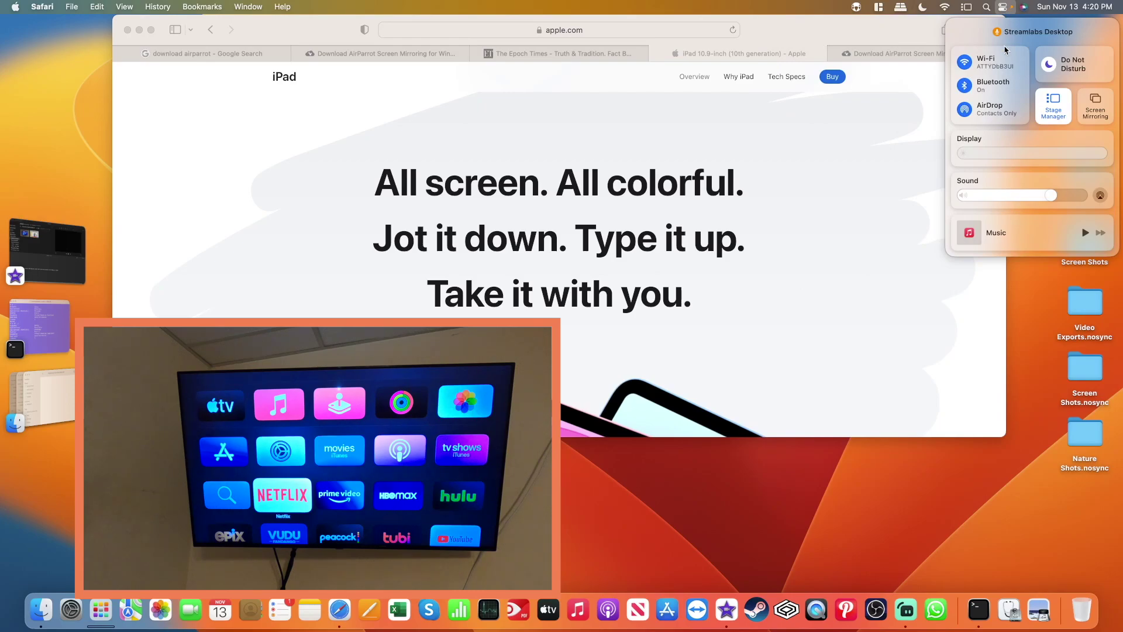
click(1105, 105)
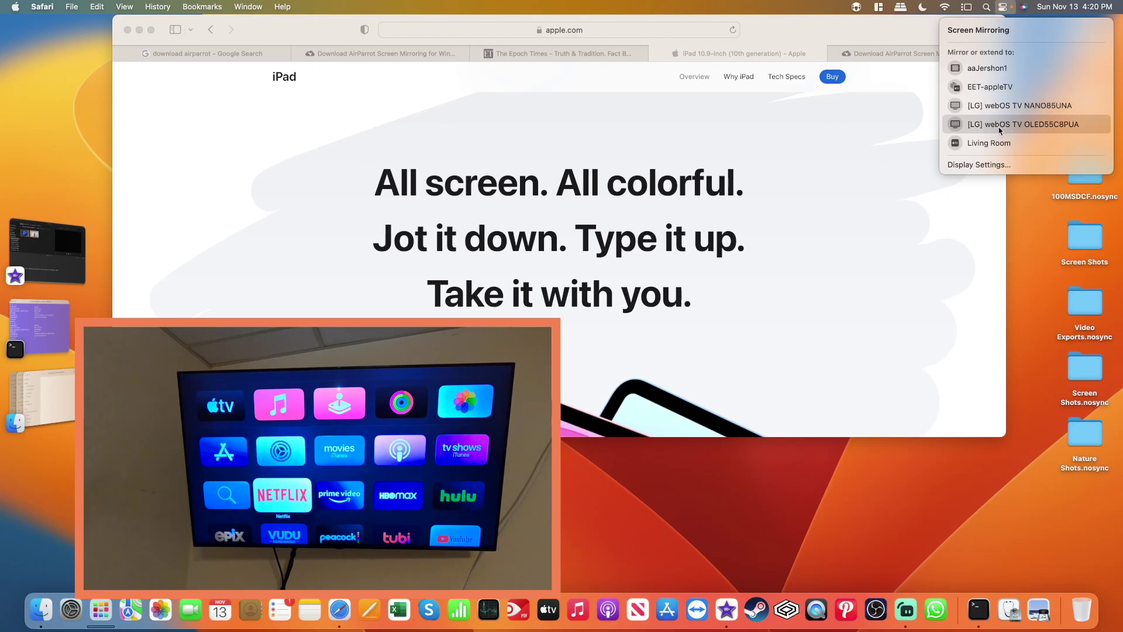
click(974, 88)
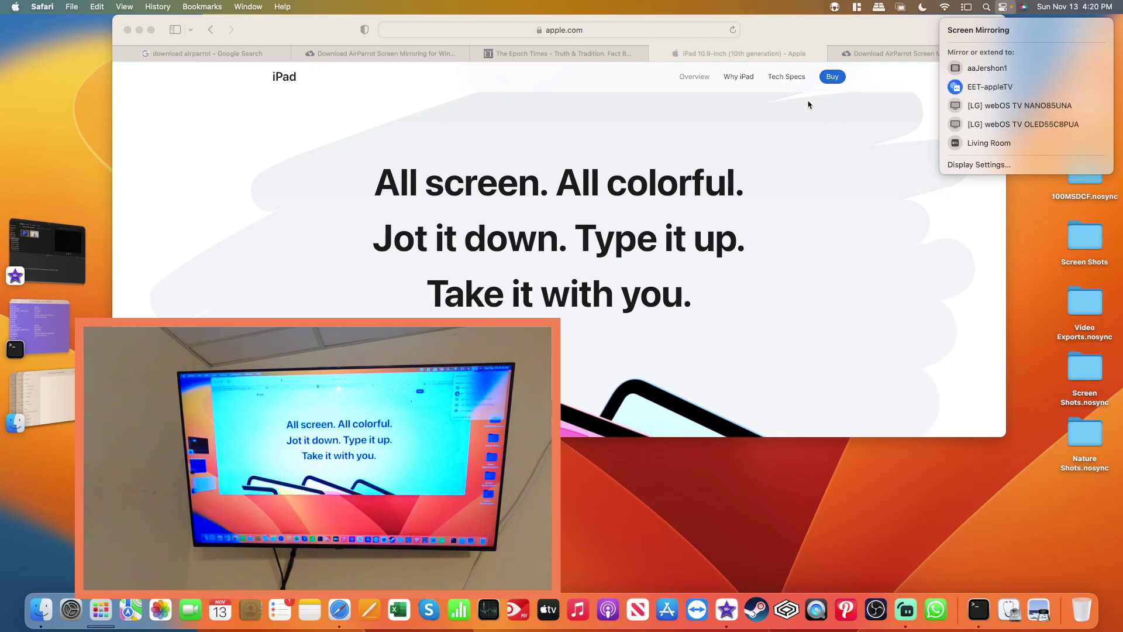
click(738, 127)
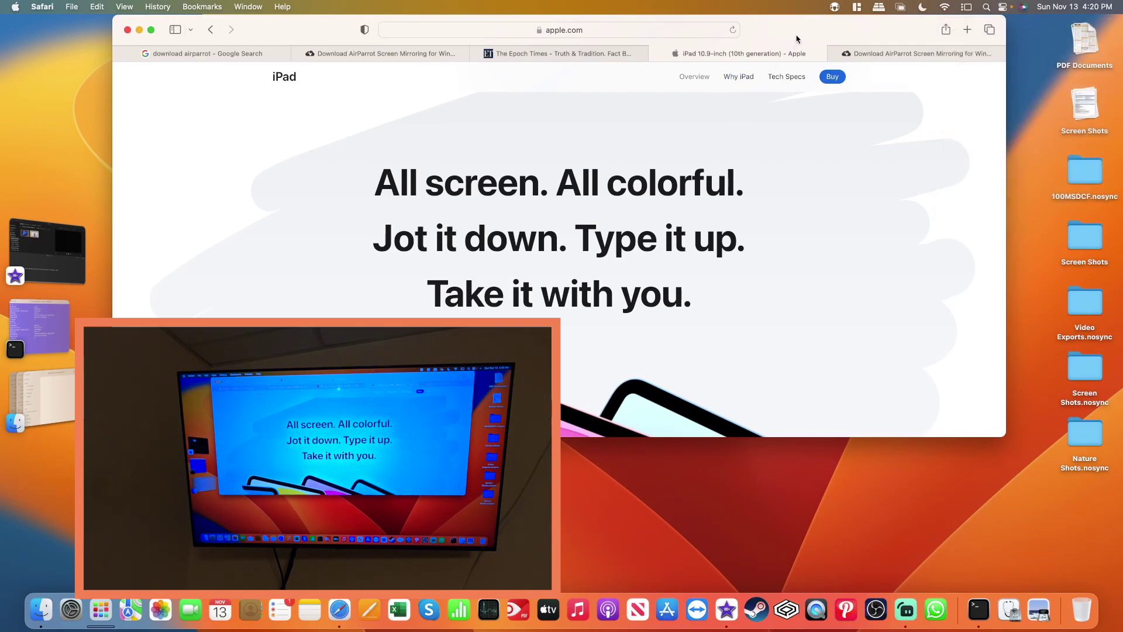
- Browse the iPad page from its start and back again to examine how the built-in Screen Mirroring follows on the TV
key(Home)
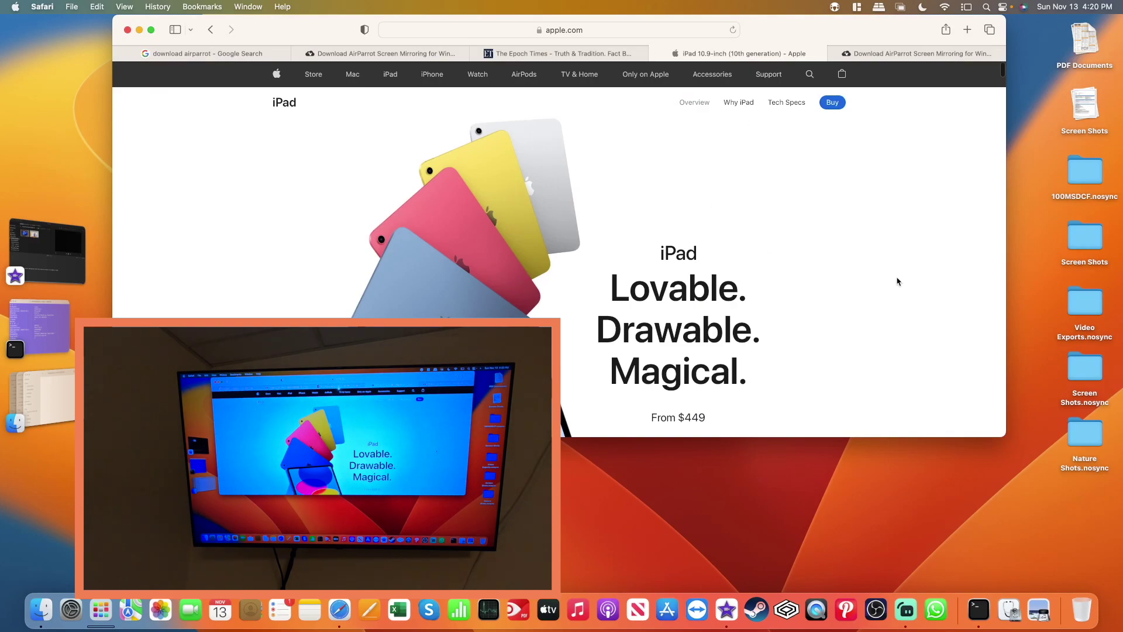
scroll(898, 281, down, 2)
scroll(898, 281, down, 4)
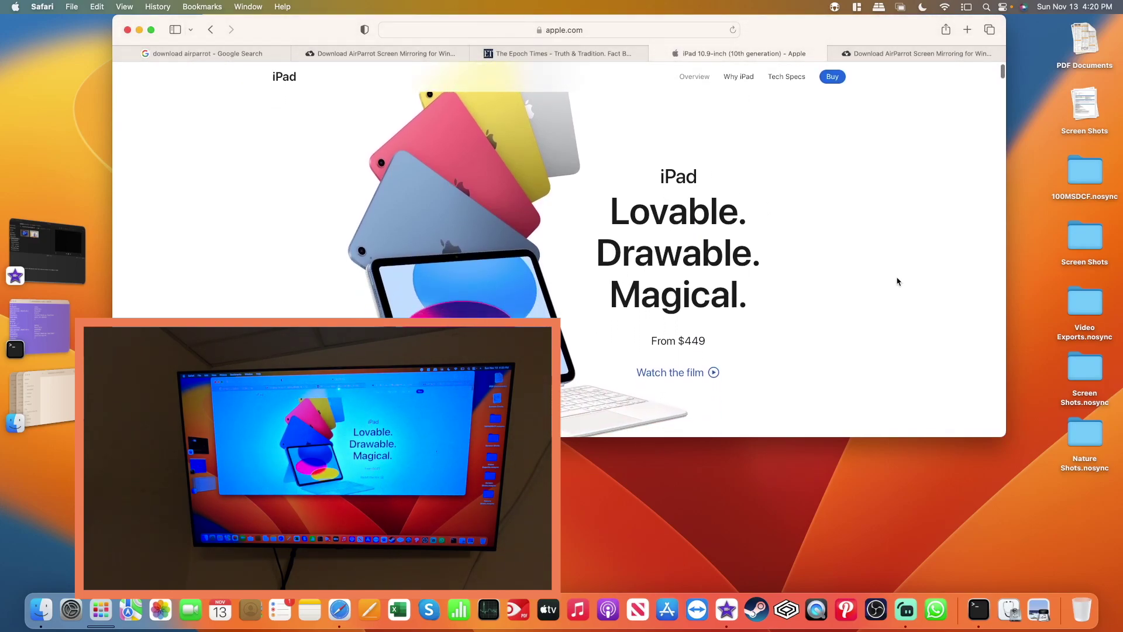
scroll(898, 281, down, 3)
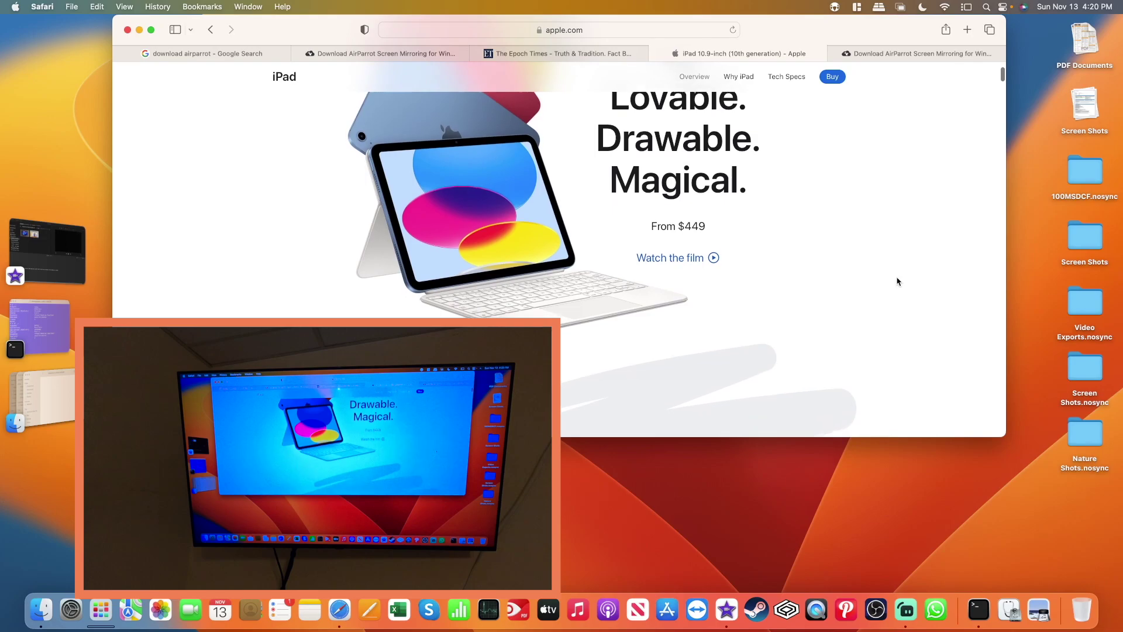
scroll(897, 281, down, 5)
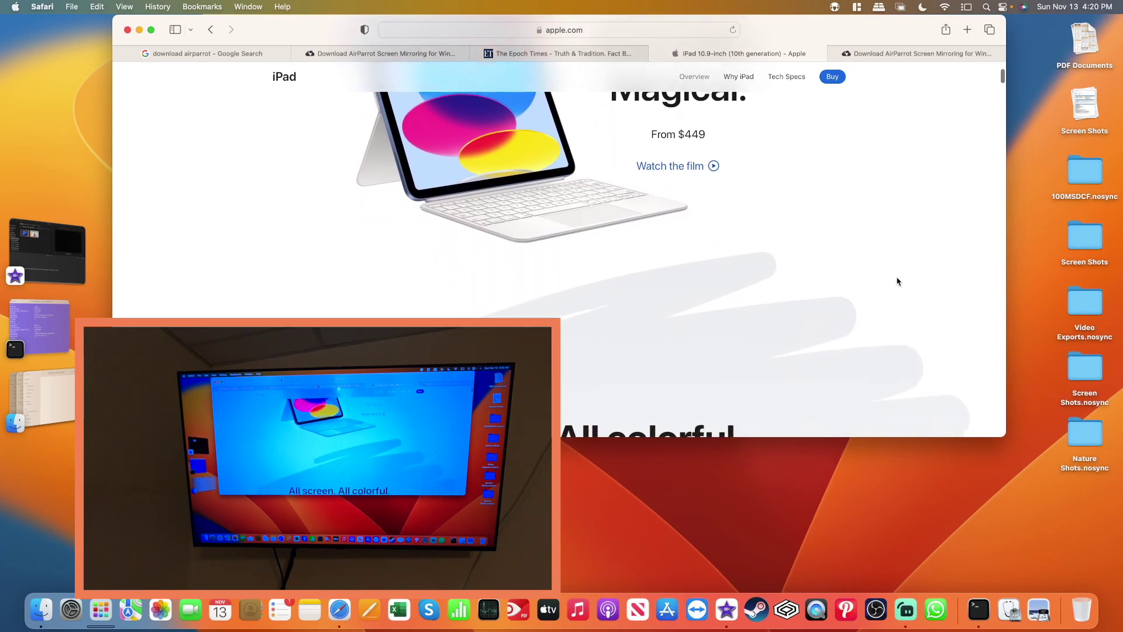
scroll(898, 281, down, 1)
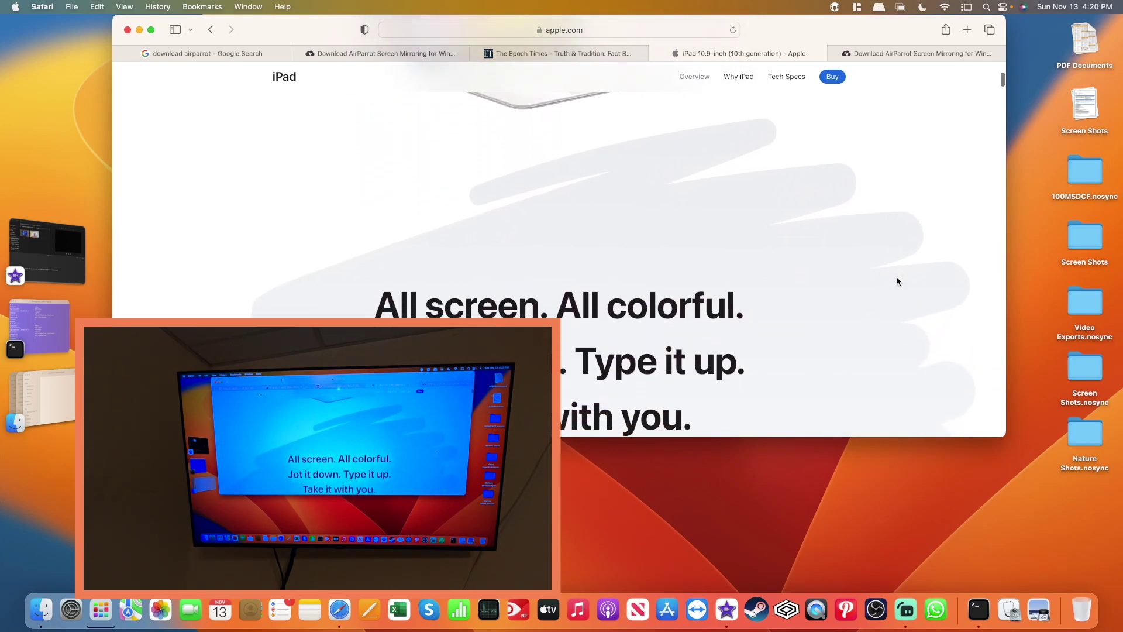
scroll(898, 282, down, 3)
scroll(898, 282, down, 2)
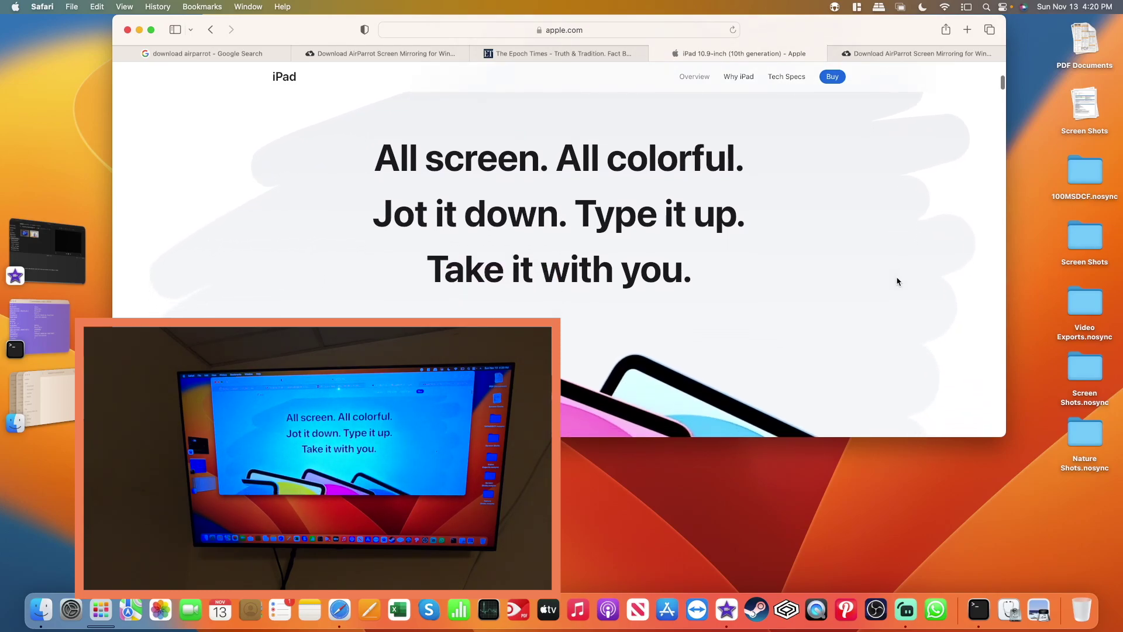
scroll(898, 281, up, 1)
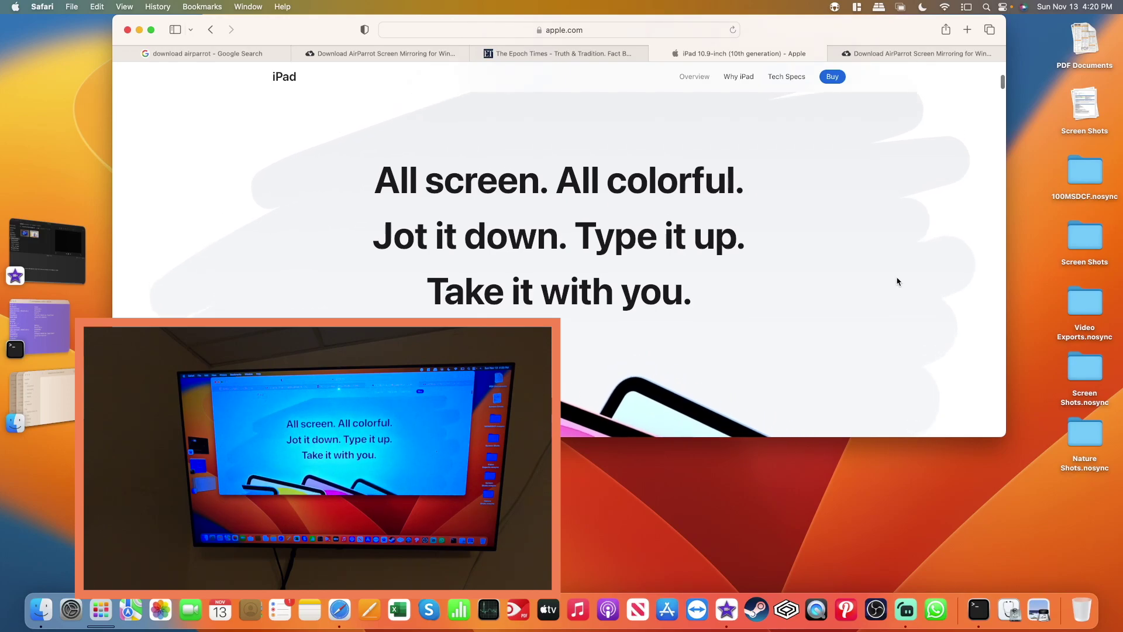
scroll(898, 282, down, 2)
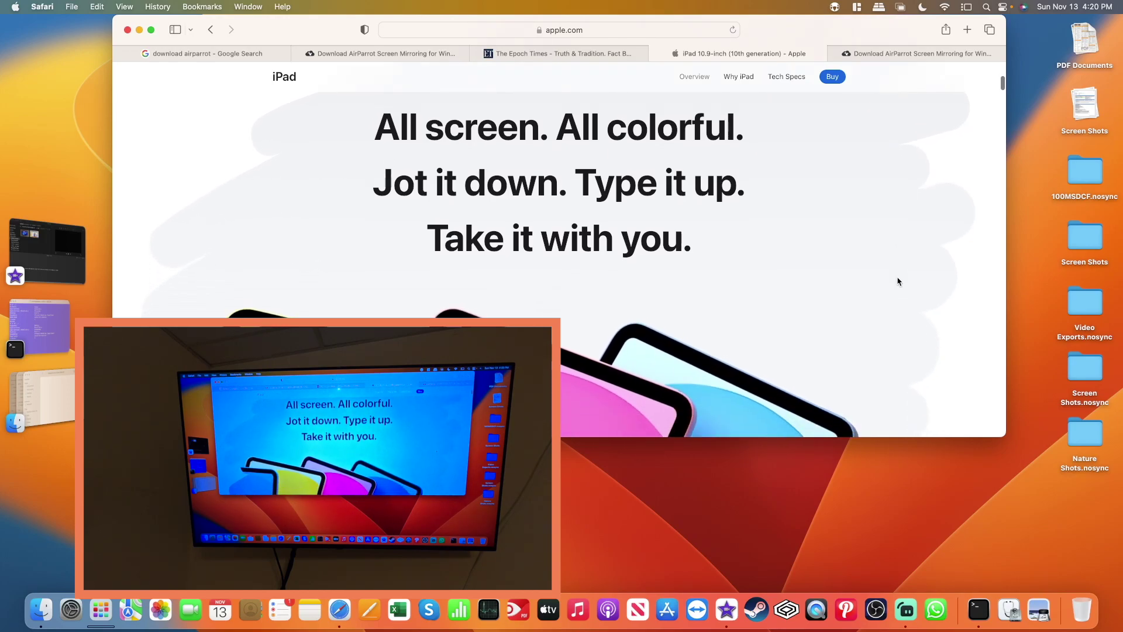
scroll(898, 281, up, 2)
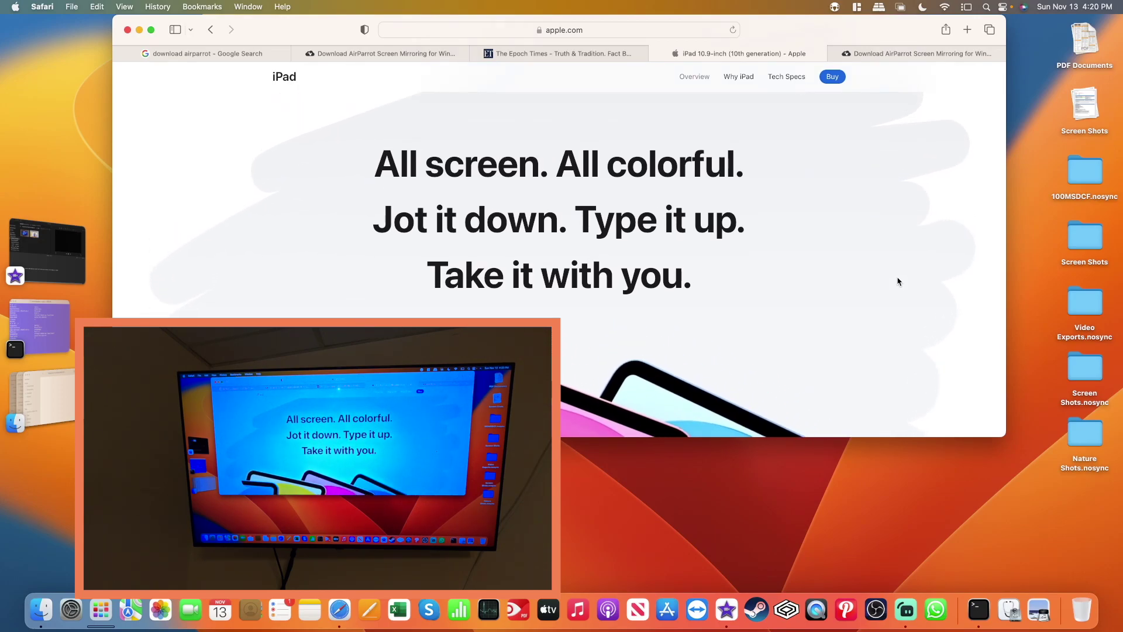
scroll(897, 282, up, 5)
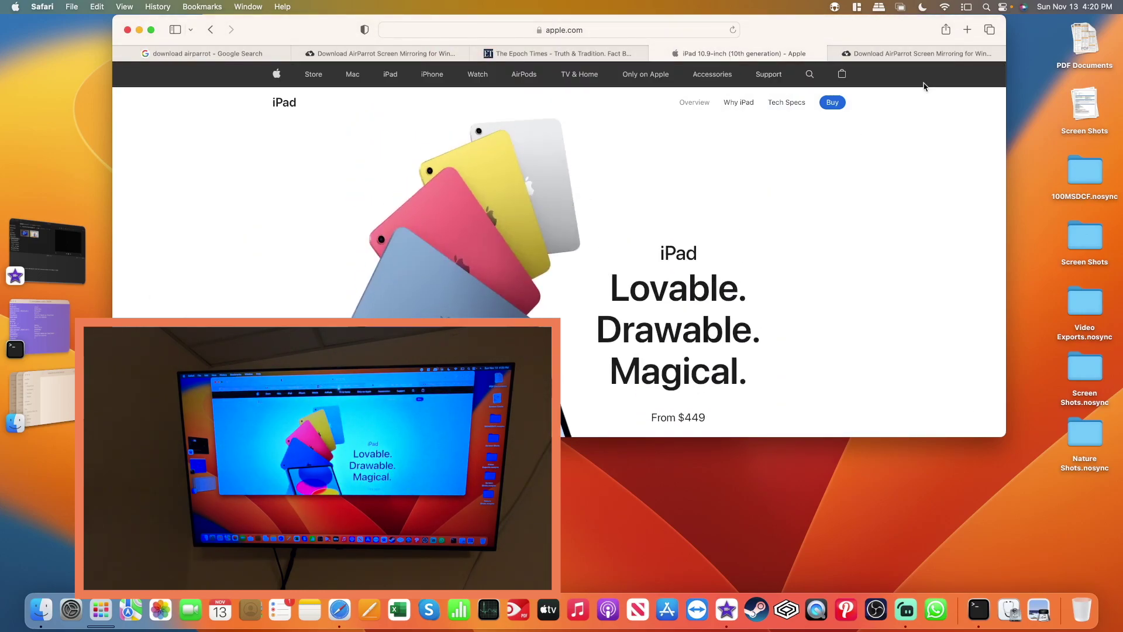
- Turn off the built-in macOS Screen Mirroring to EET-appleTV
click(834, 7)
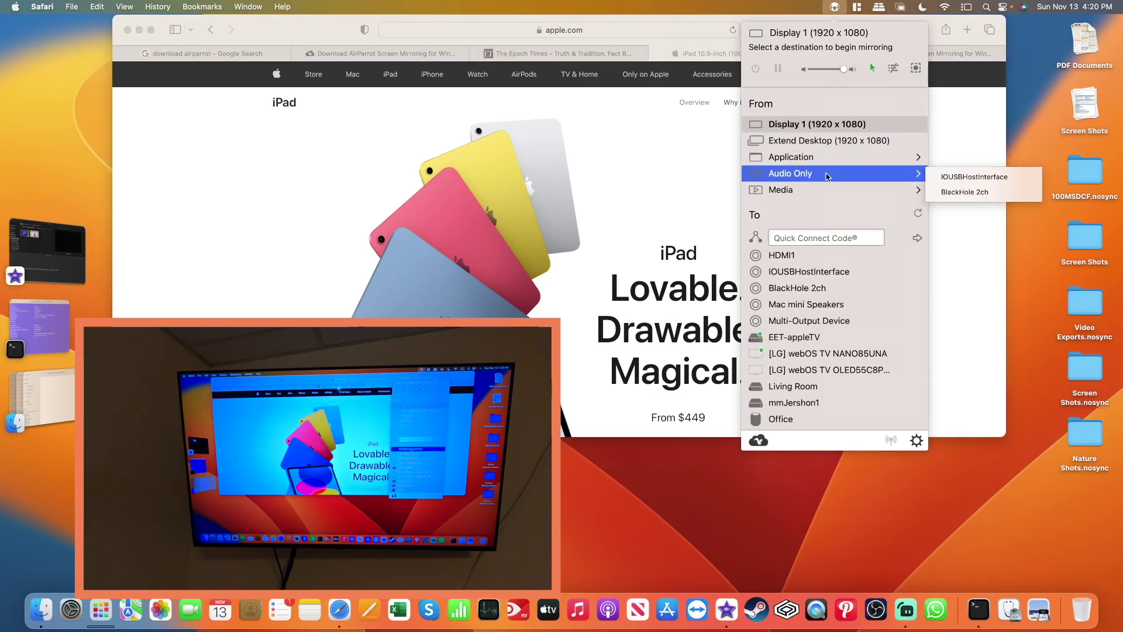
click(1006, 8)
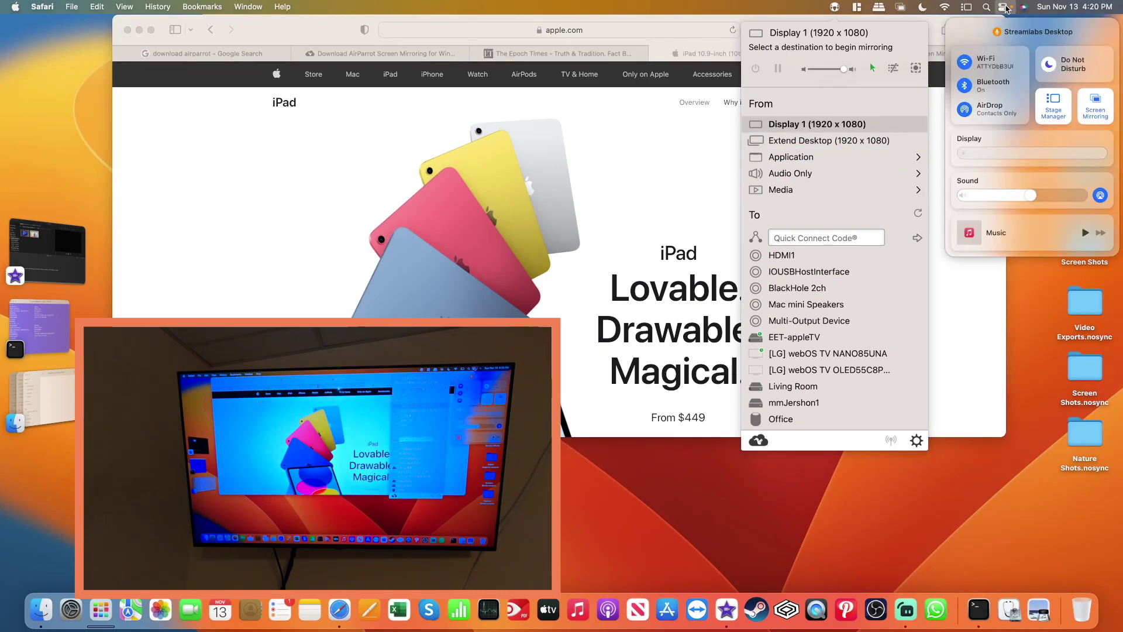
click(1099, 111)
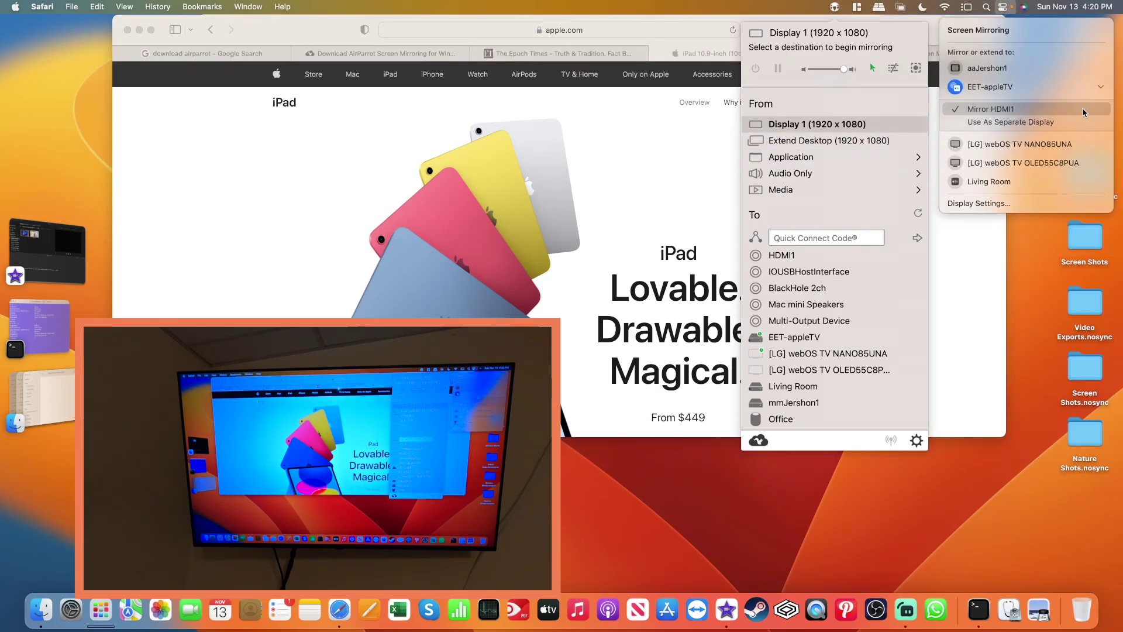
click(990, 86)
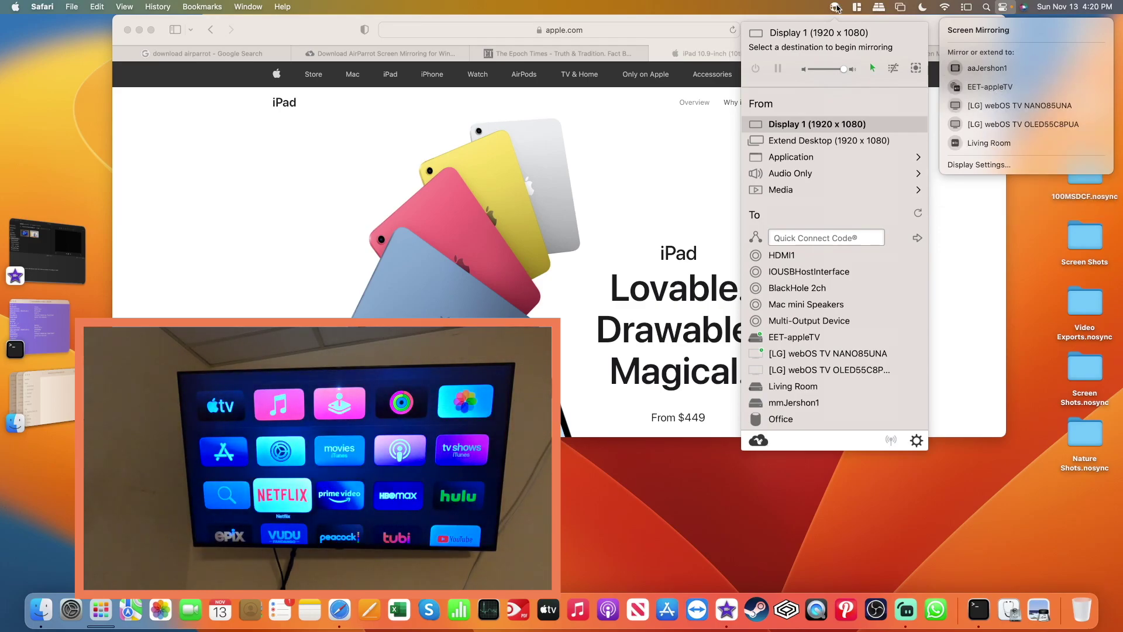
- Try to stream the recent media file IMG_6617.MOV to EET-appleTV with AirParrot
click(800, 6)
click(834, 9)
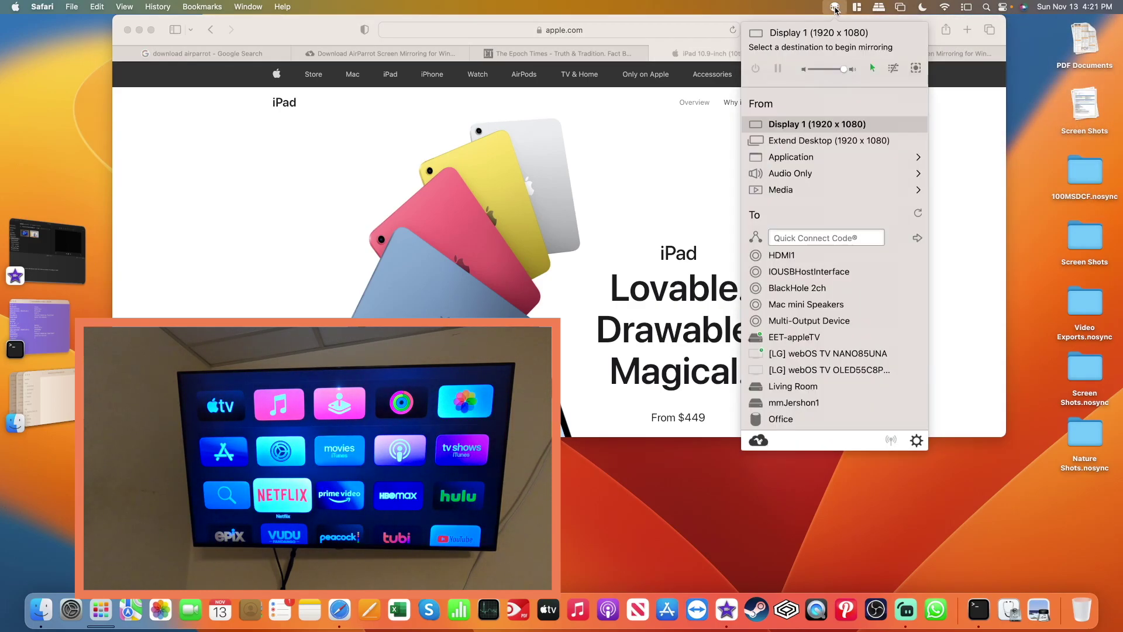
mouse_move(815, 193)
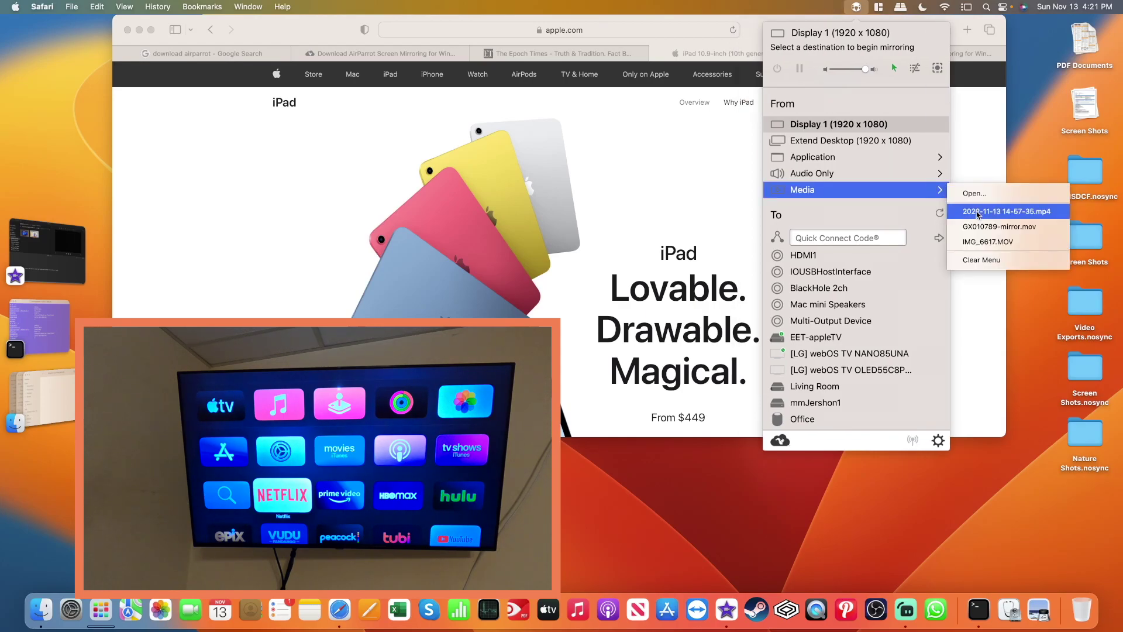
click(975, 242)
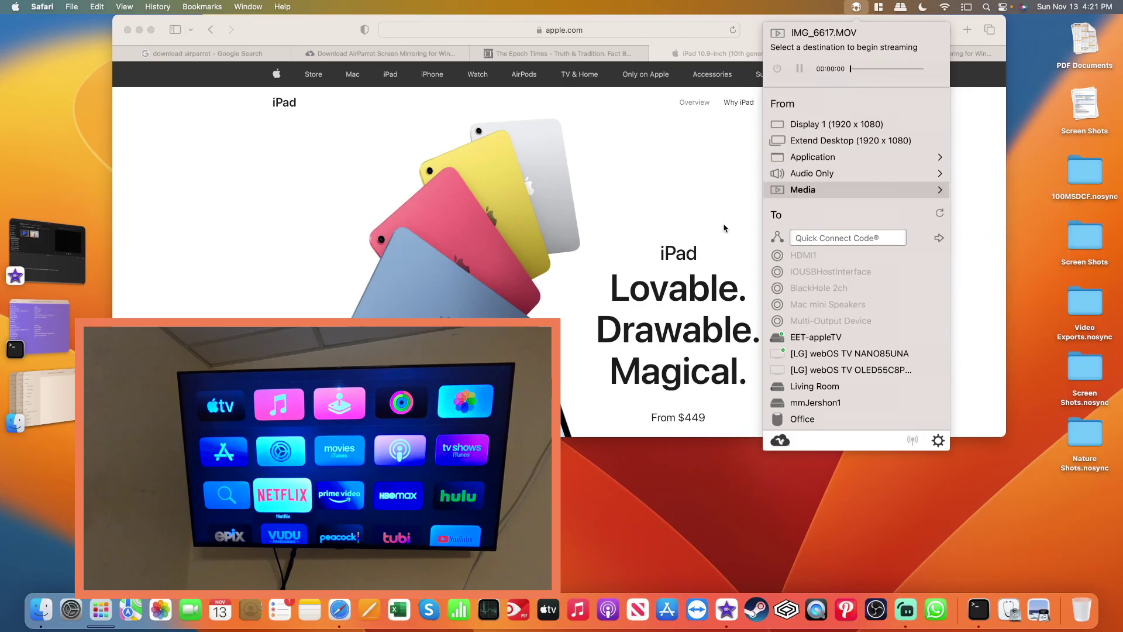
click(805, 338)
mouse_move(827, 171)
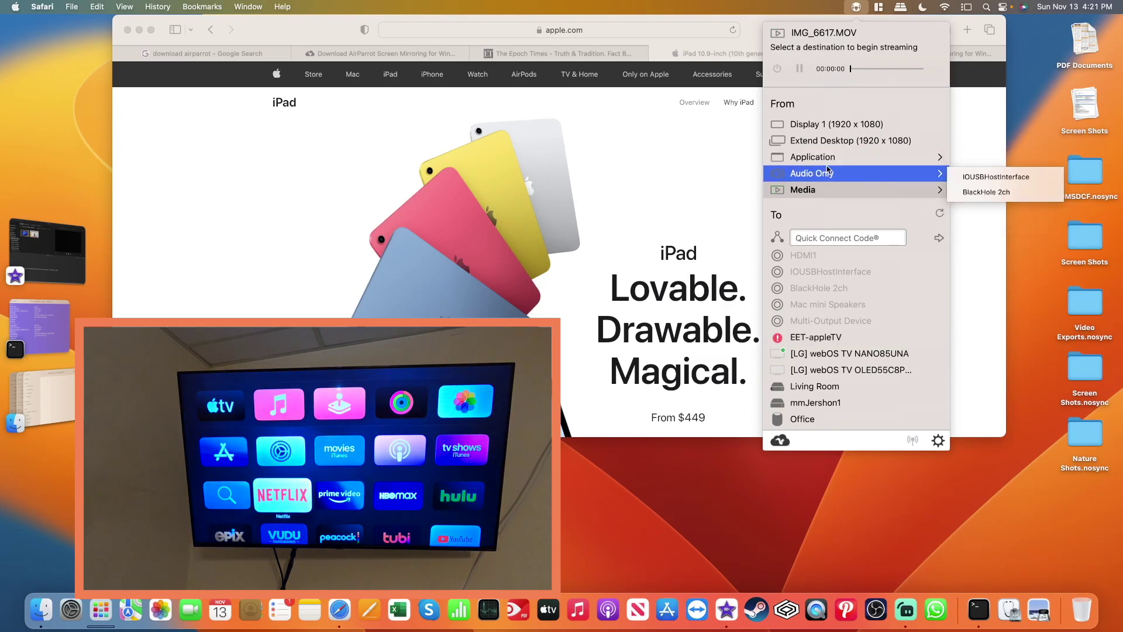
click(807, 339)
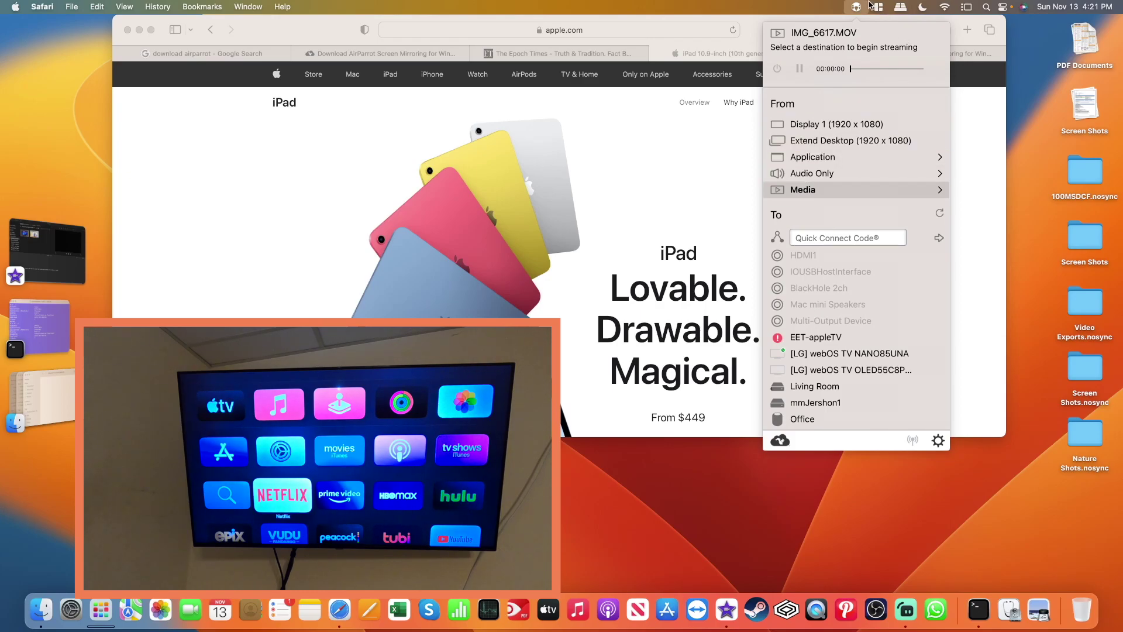
mouse_move(929, 194)
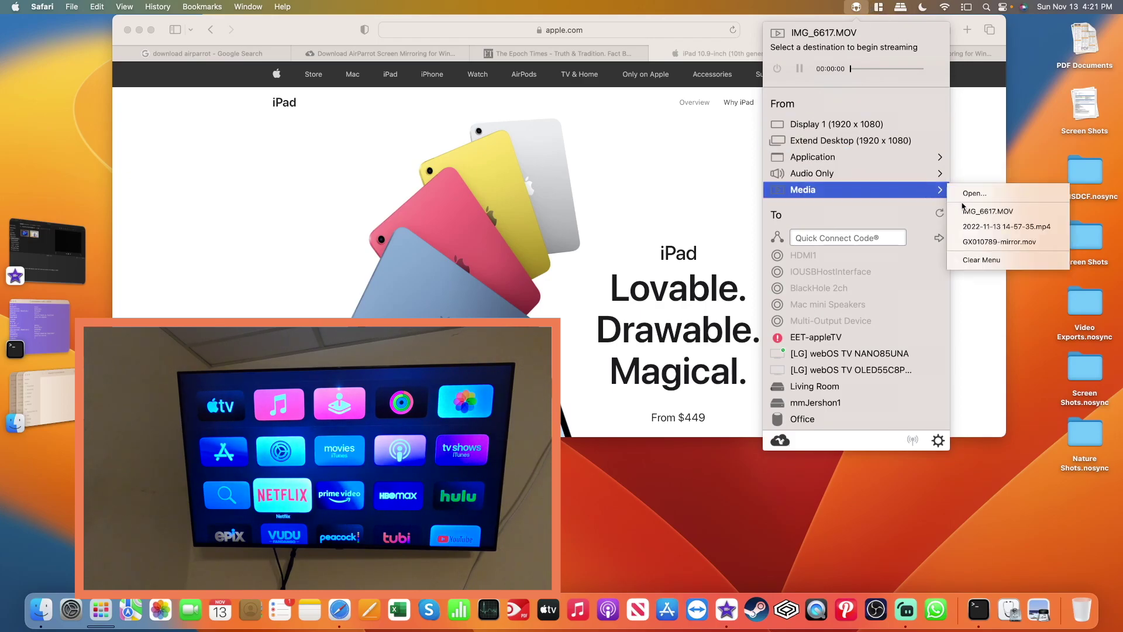
click(977, 228)
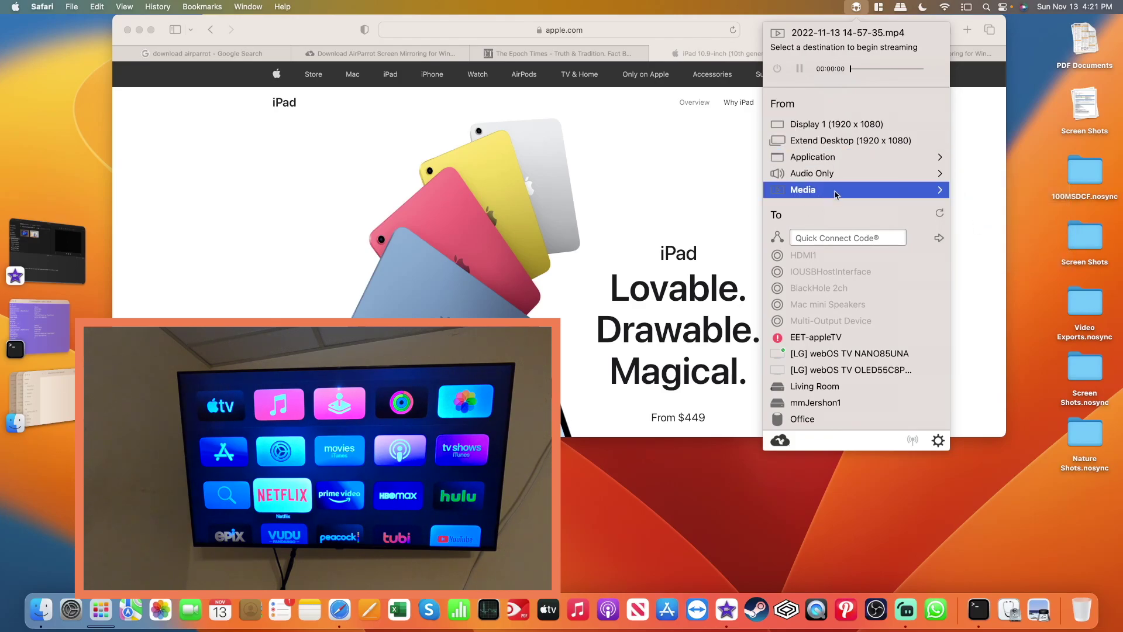
click(815, 339)
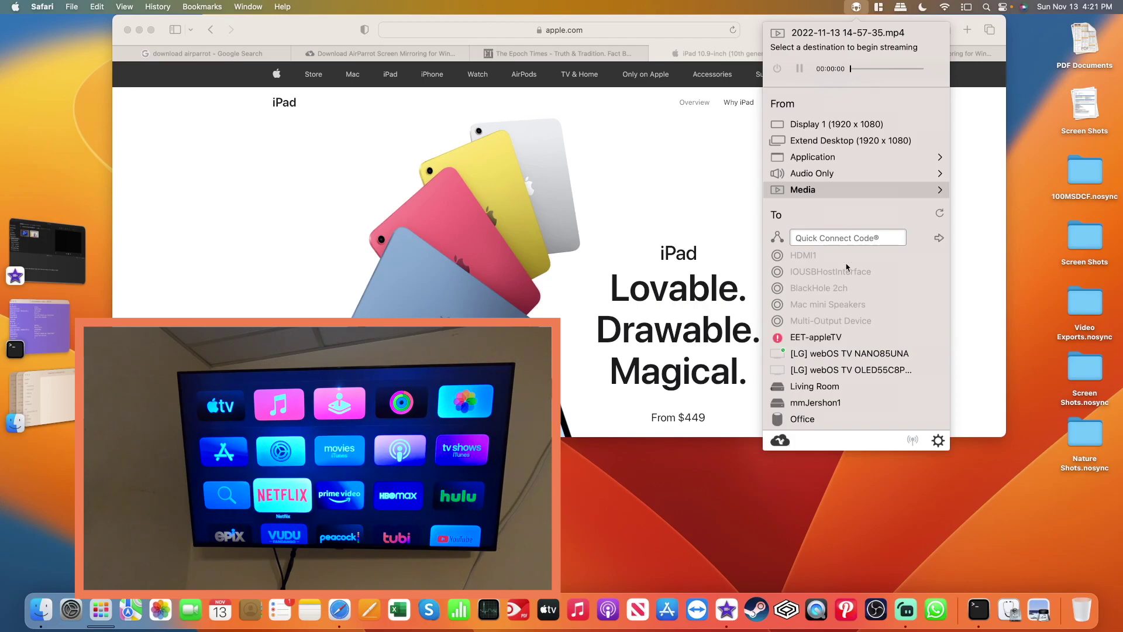
- Review which Application and Audio Only sources AirParrot offers for streaming
mouse_move(868, 154)
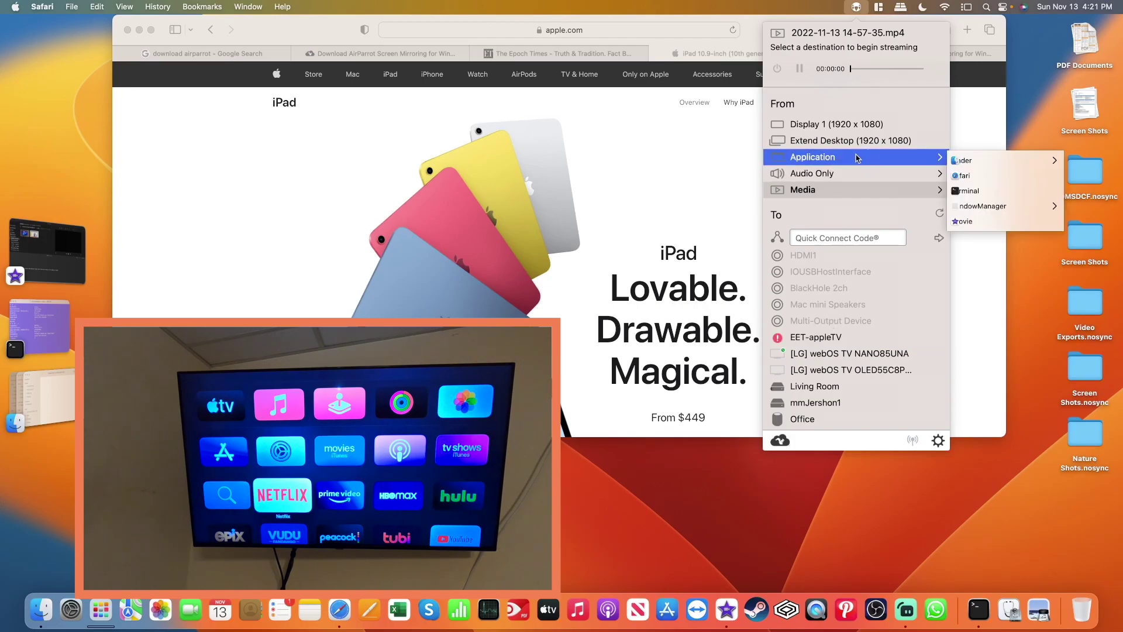
mouse_move(844, 173)
mouse_move(899, 166)
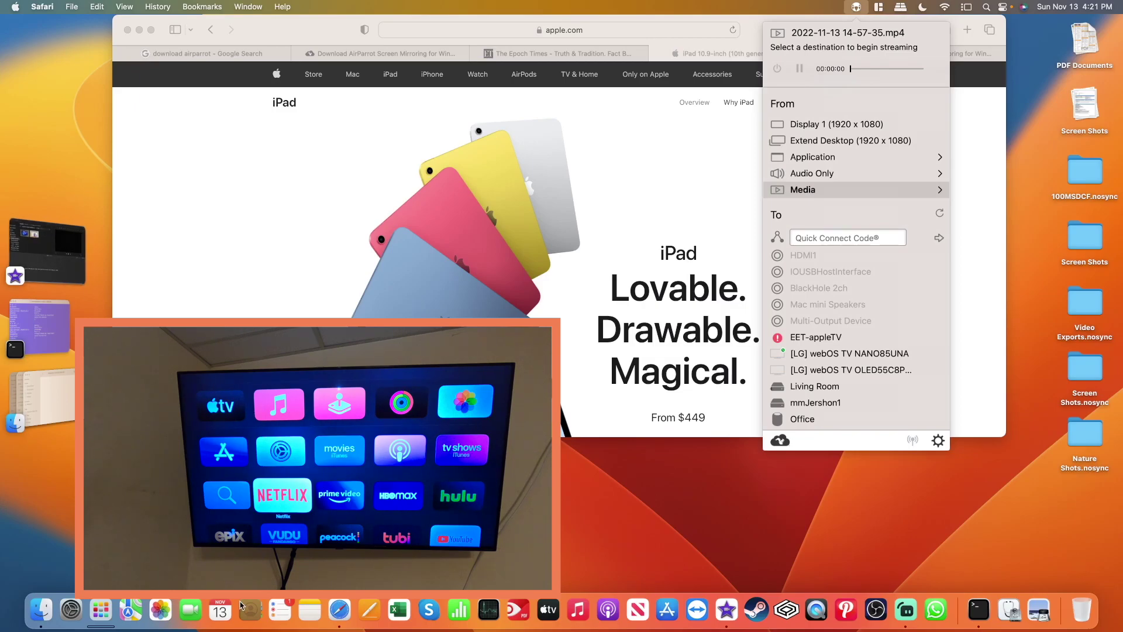
- Switch to FaceTime
click(190, 610)
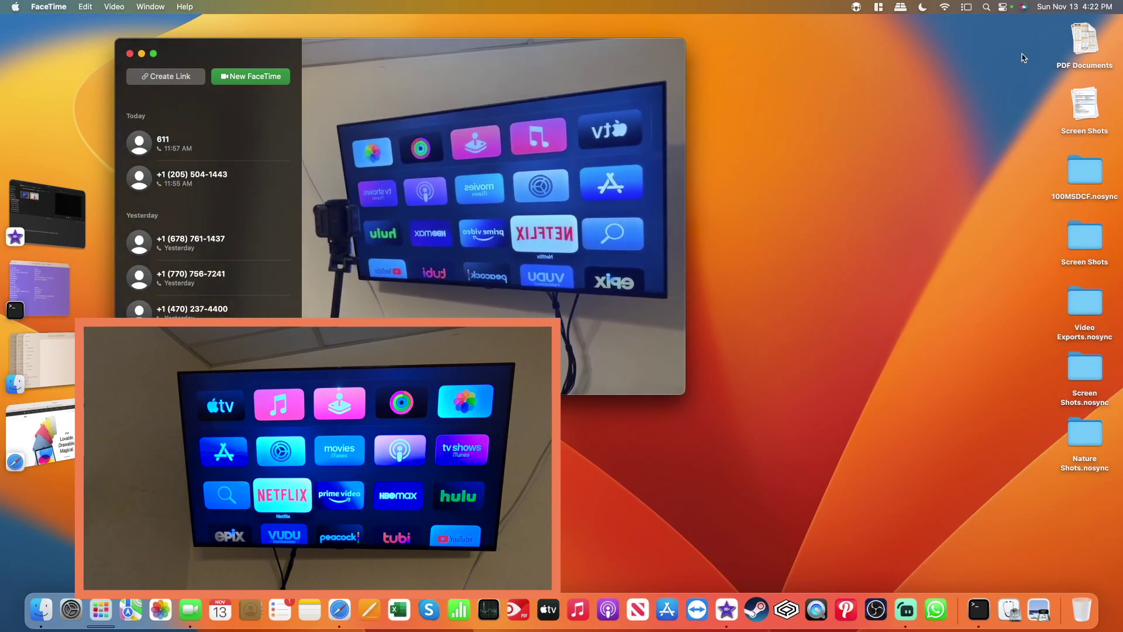
- Set the AirParrot source to the FaceTime application and mirror it to EET-appleTV
click(1004, 7)
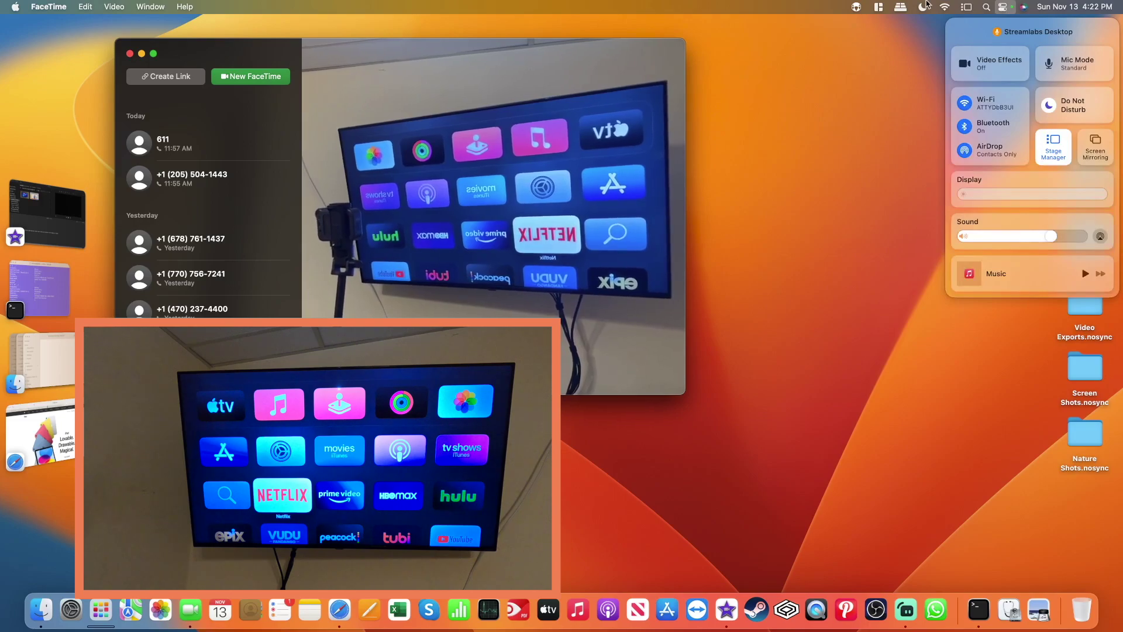
click(856, 7)
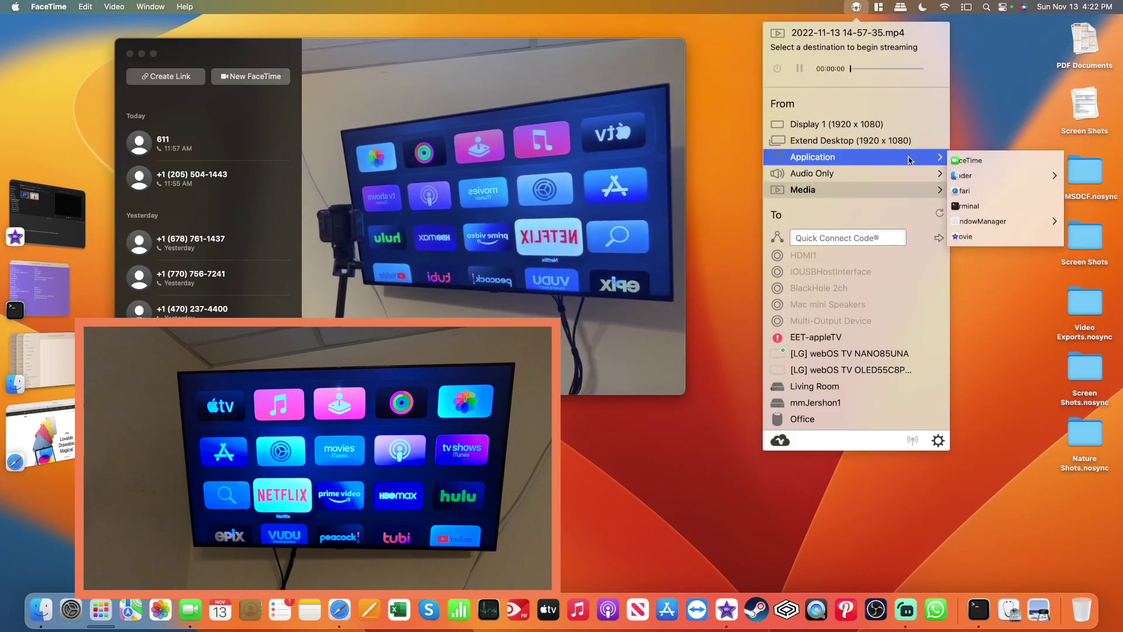
click(968, 160)
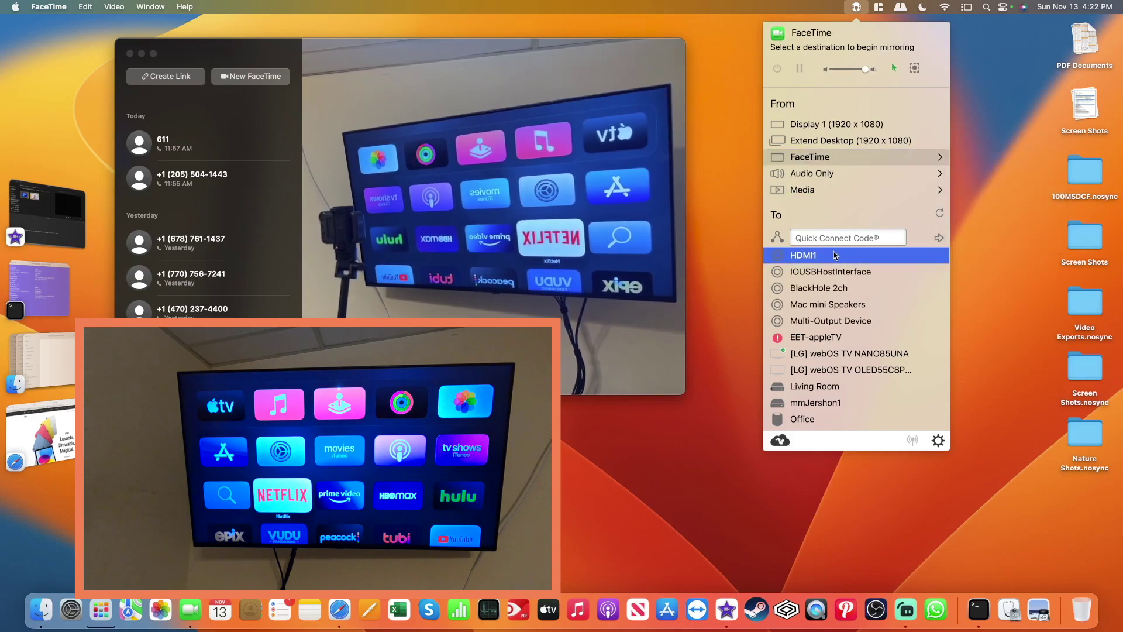
click(809, 338)
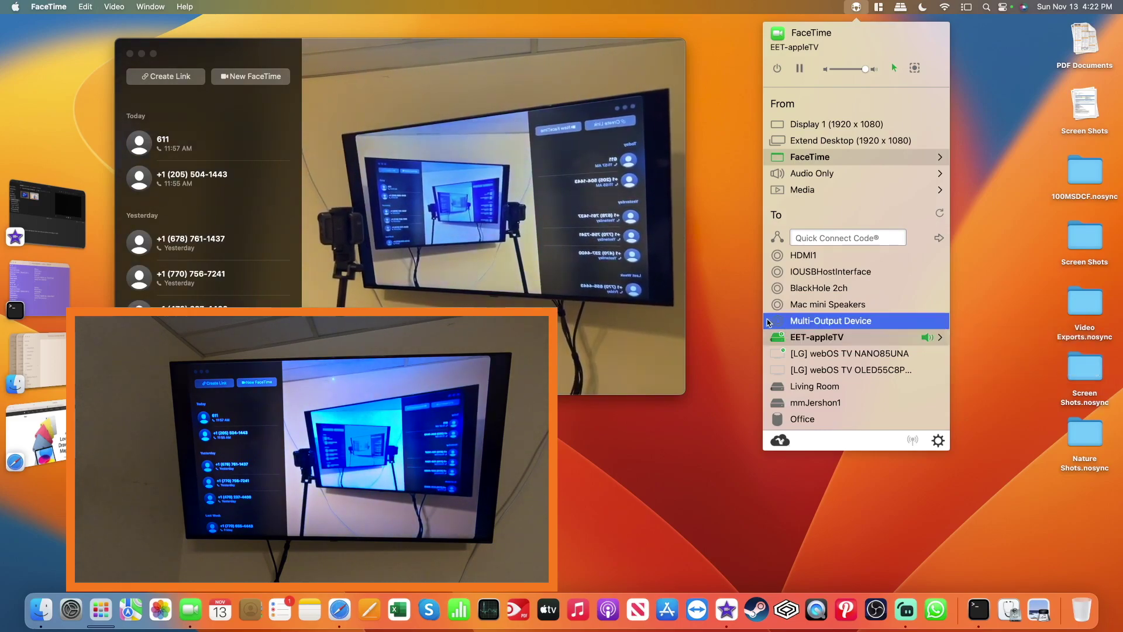
click(747, 330)
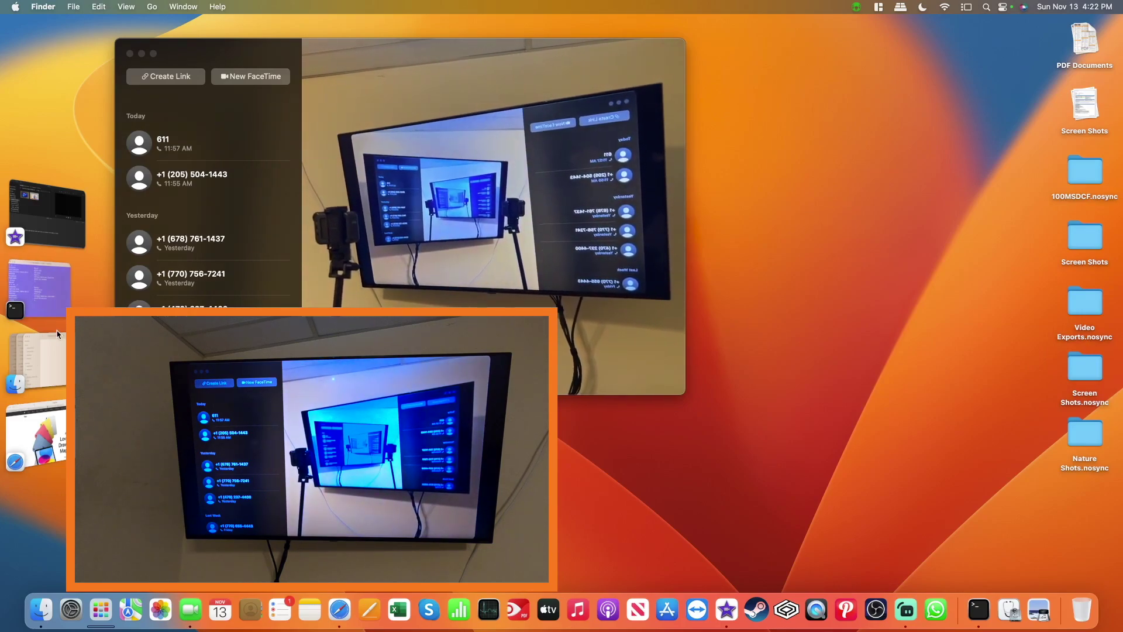
- Switch to the Safari window showing the iPad page and turn off Stage Manager
click(62, 411)
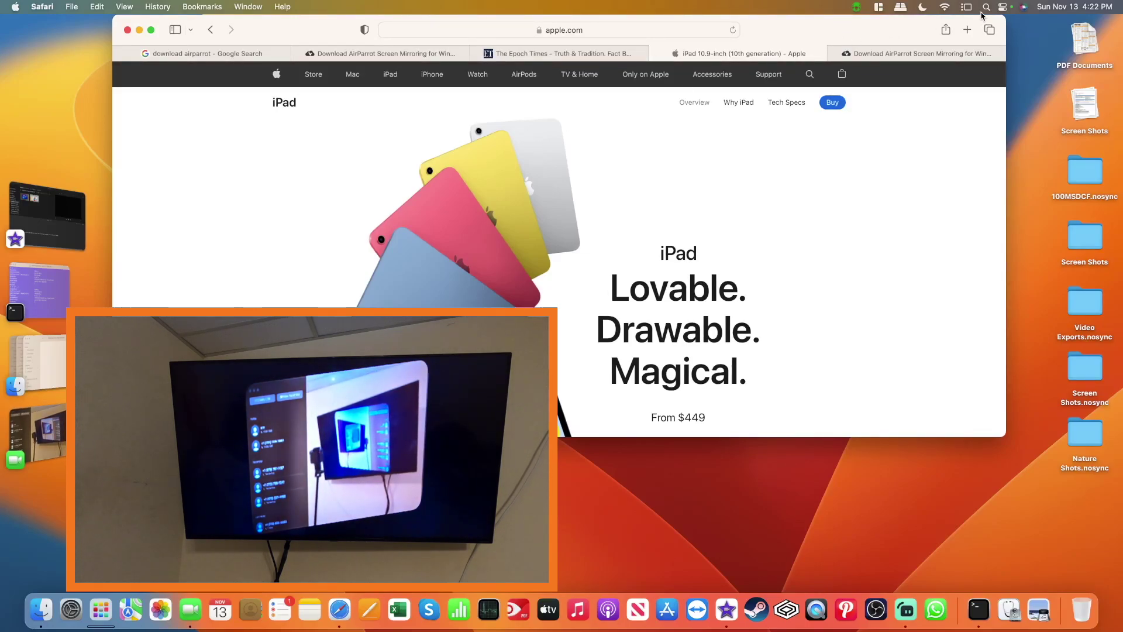
click(1004, 7)
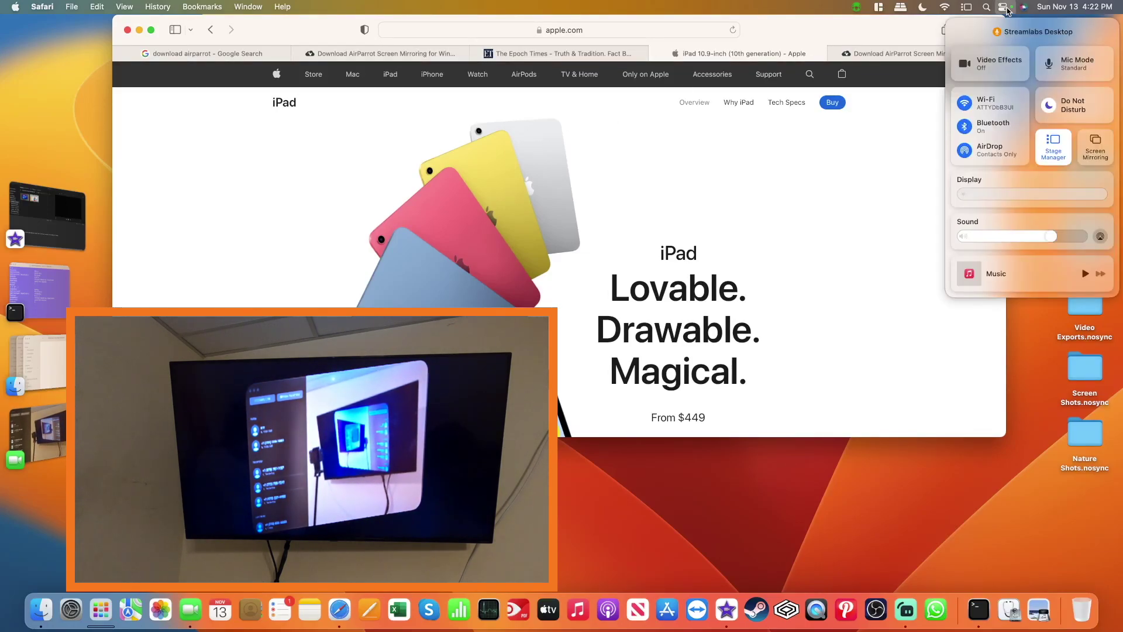
click(964, 8)
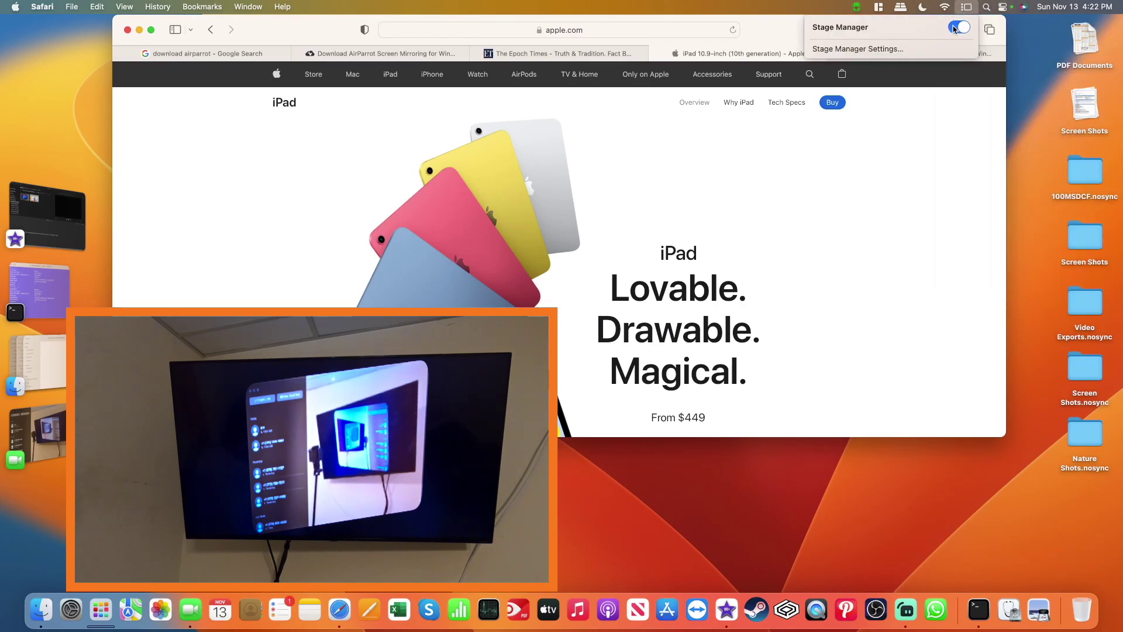
click(954, 28)
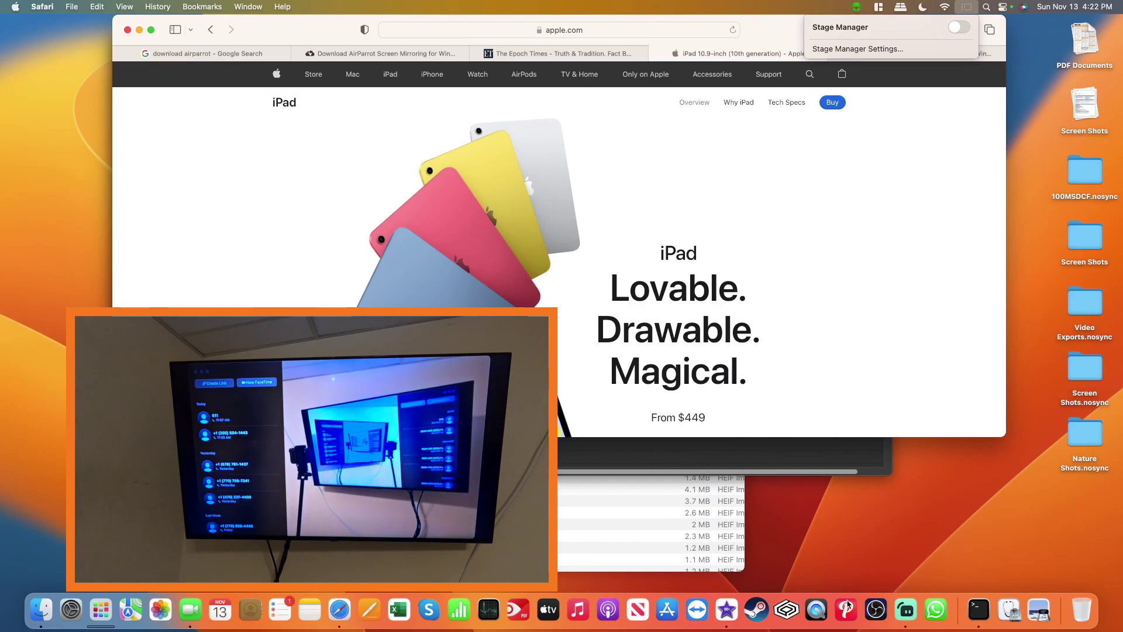
- Bring FaceTime in front of Safari and return to the Safari window to check the single-app mirroring
click(188, 598)
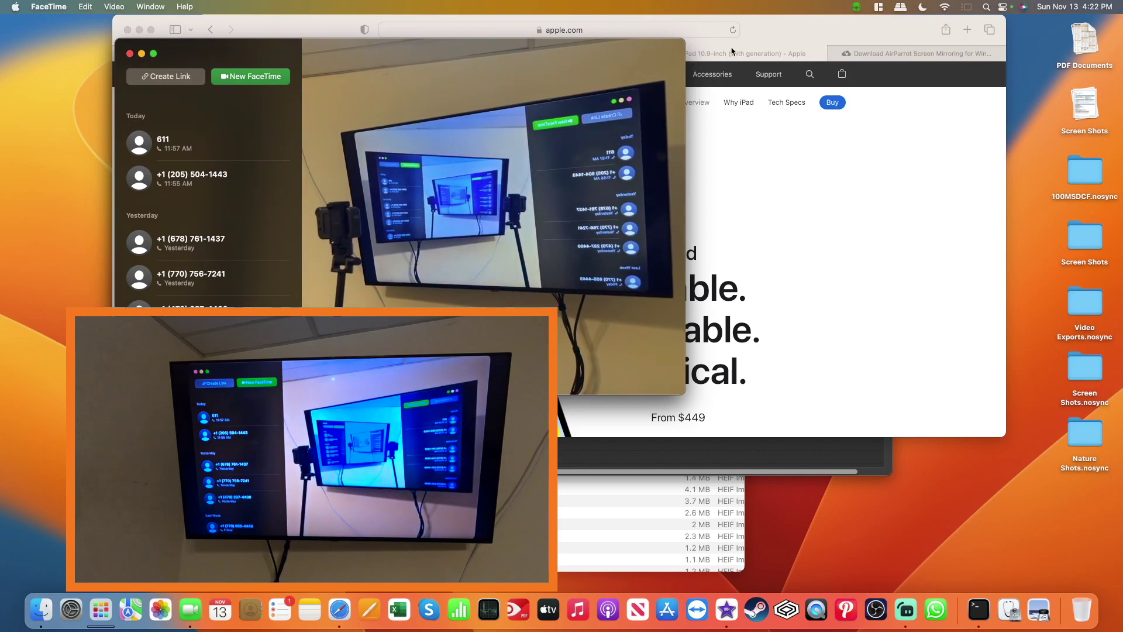
click(719, 114)
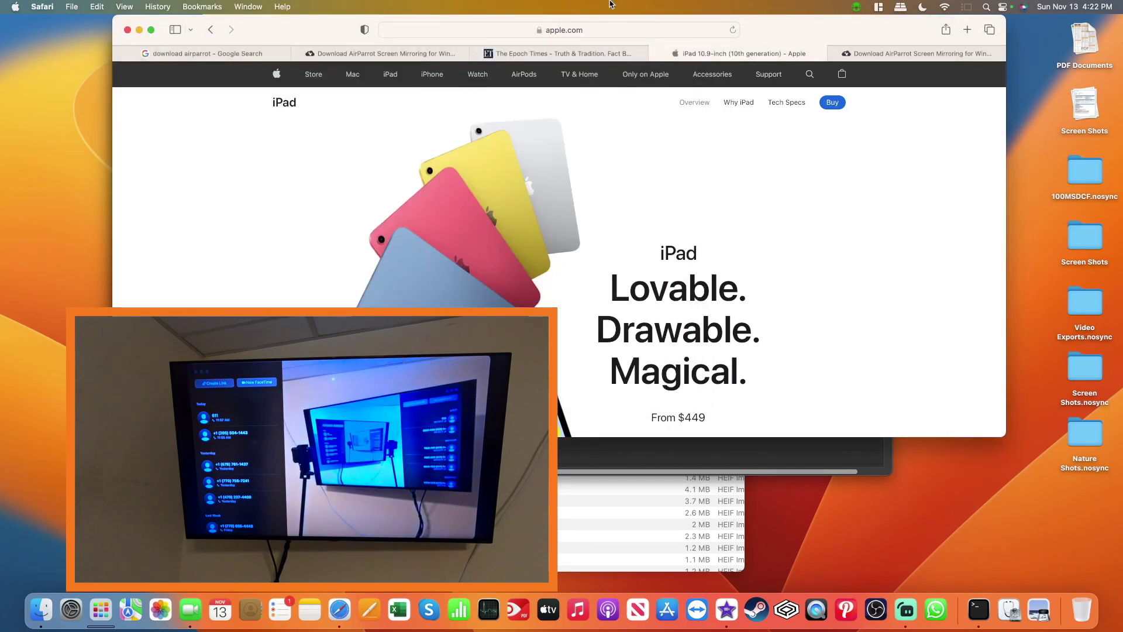
- Show the AirParrot download page on airsquirrels.com and browse down to the AirParrot Remote section
click(873, 53)
scroll(811, 188, down, 6)
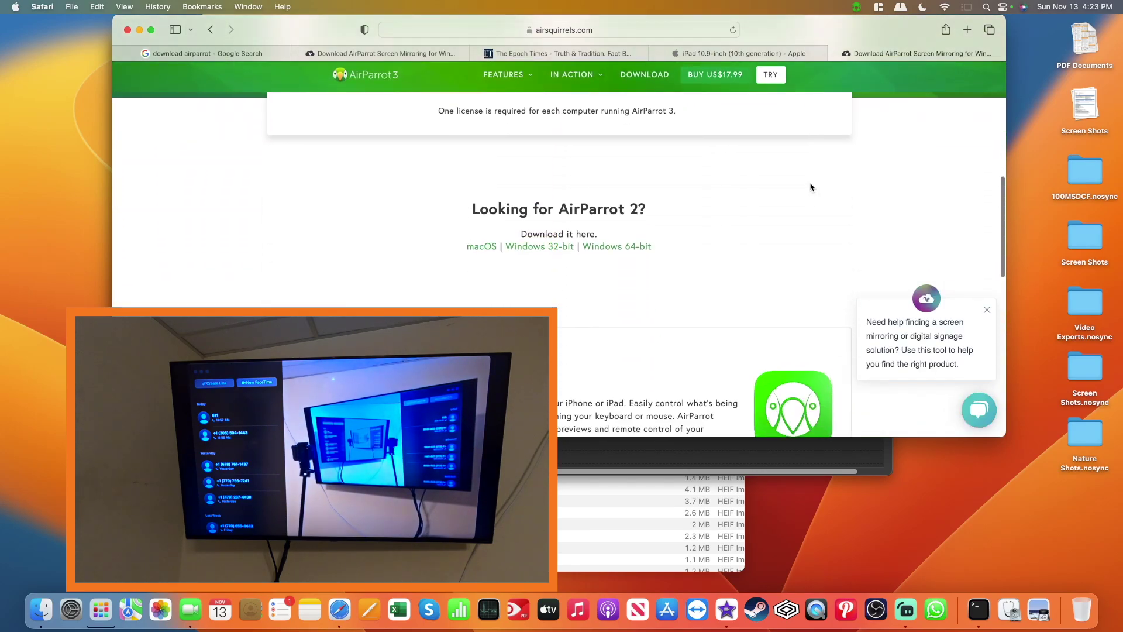
scroll(810, 187, down, 3)
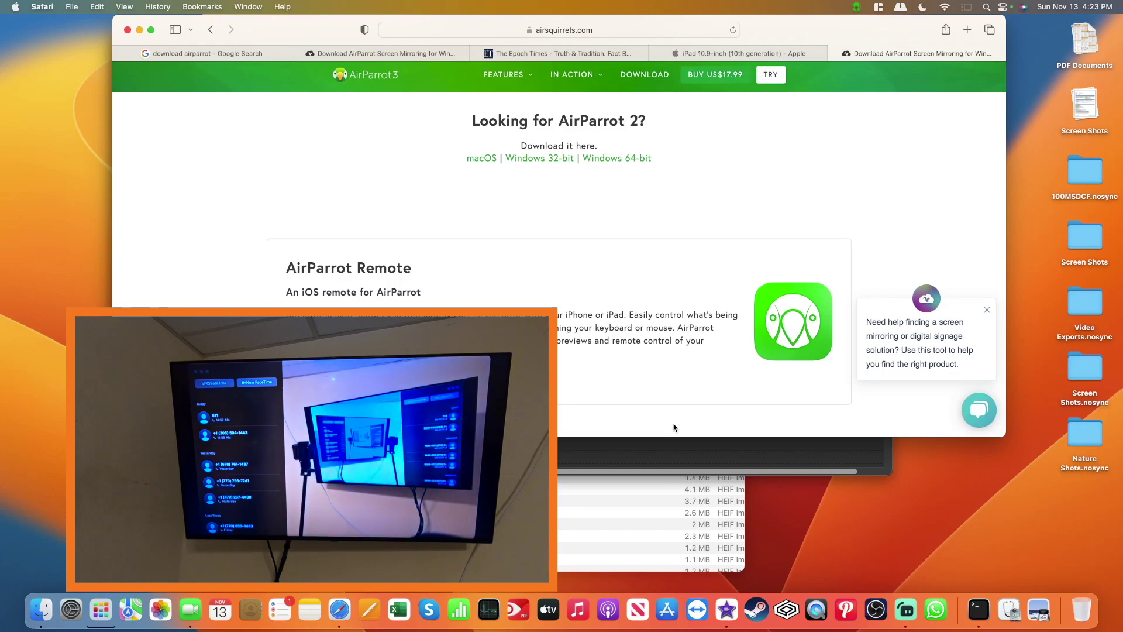
scroll(674, 427, down, 5)
scroll(674, 428, down, 1)
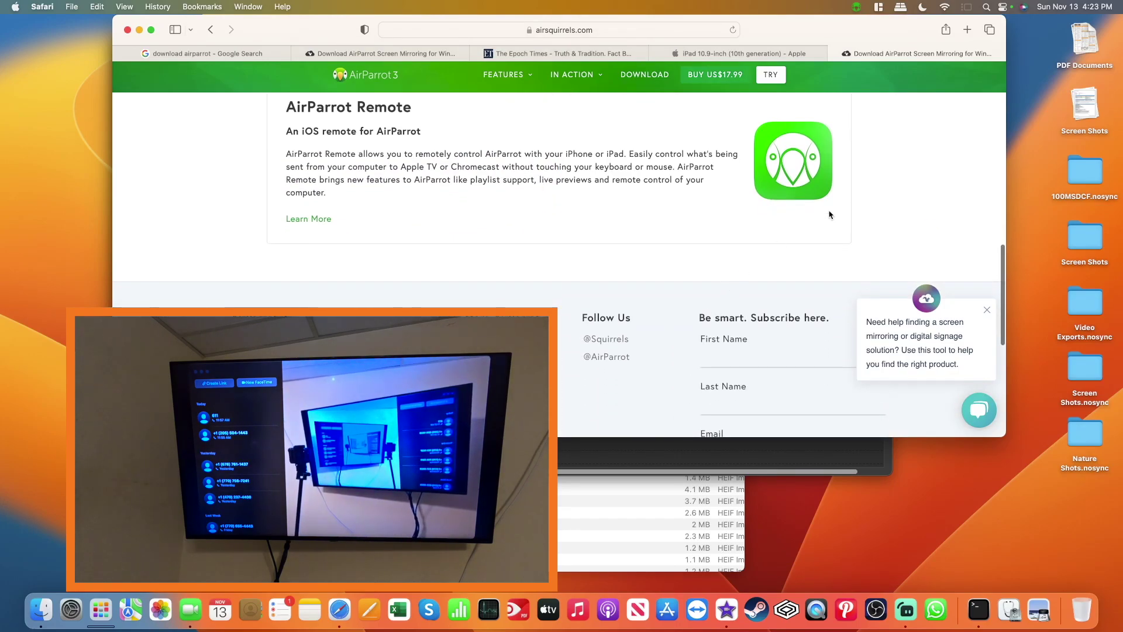